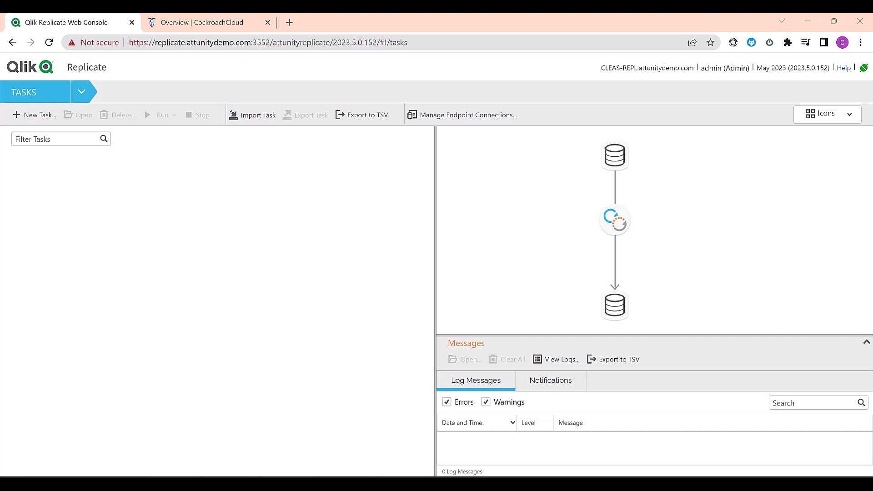
Step: Create a unidirectional task named CockRoachDB with Full Load and Apply Changes both enabled
left_click(34, 115)
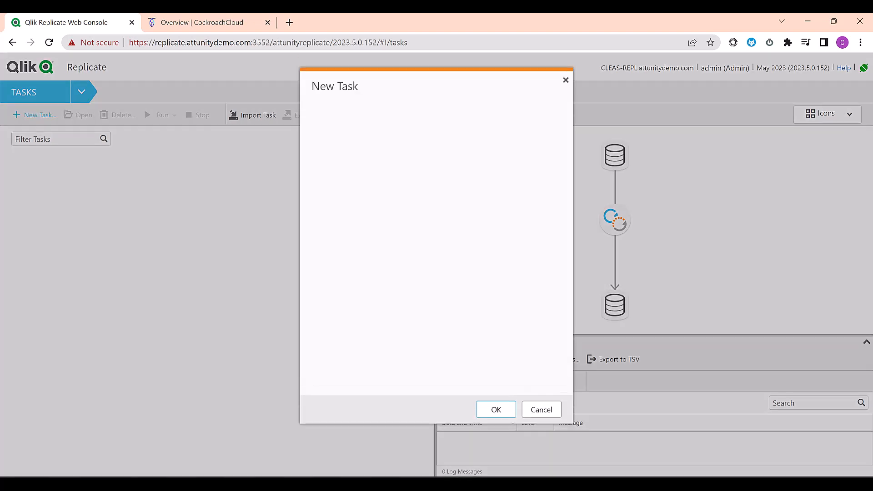
type("CockRoachDB")
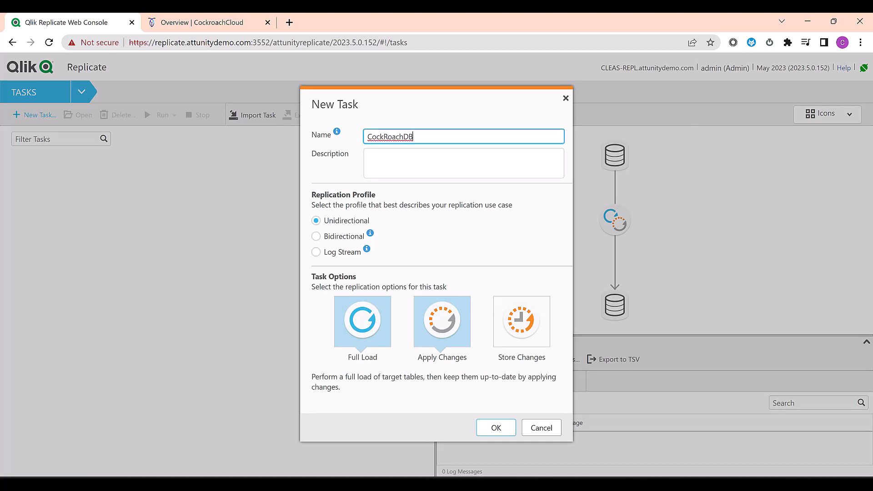
left_click(362, 321)
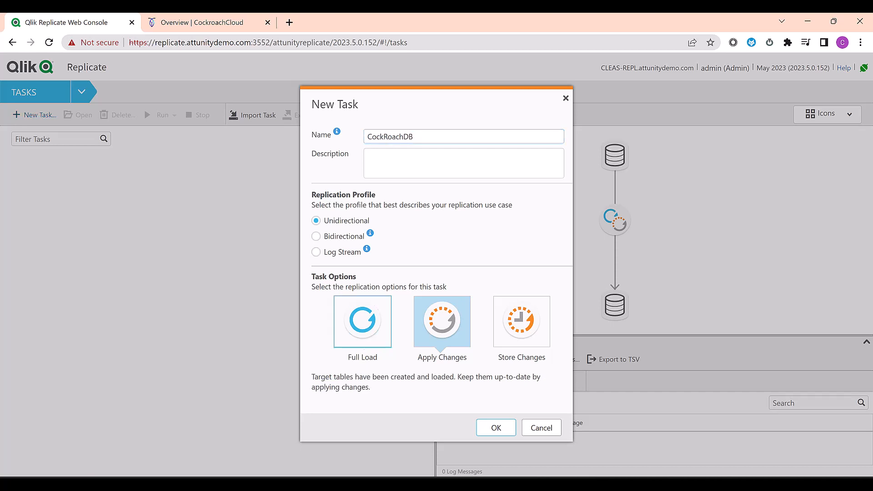
left_click(362, 321)
left_click(442, 322)
left_click(441, 321)
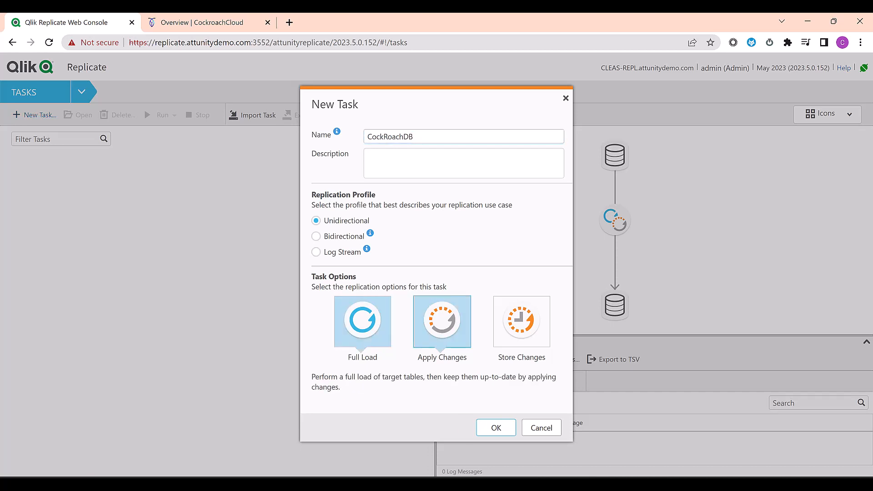
left_click(495, 428)
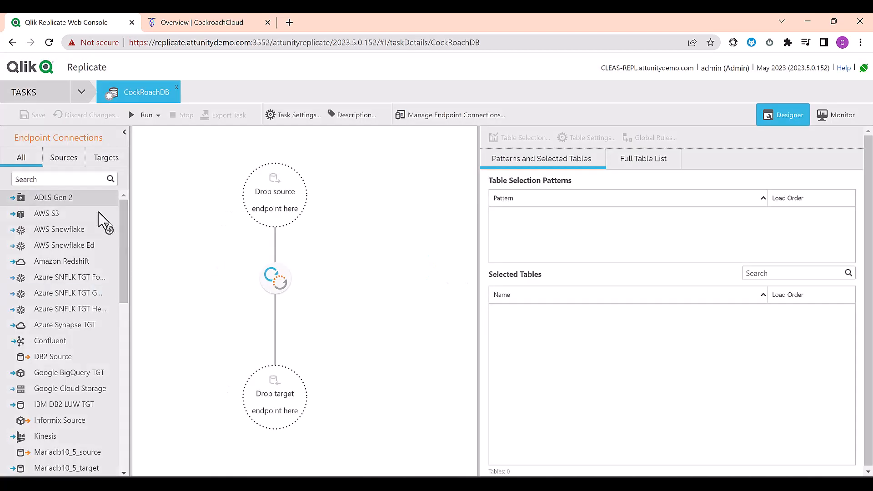
Step: Search endpoints for 'db2', set zOS DB2 as the source, and open Table Selection
left_click(72, 179)
type("db2")
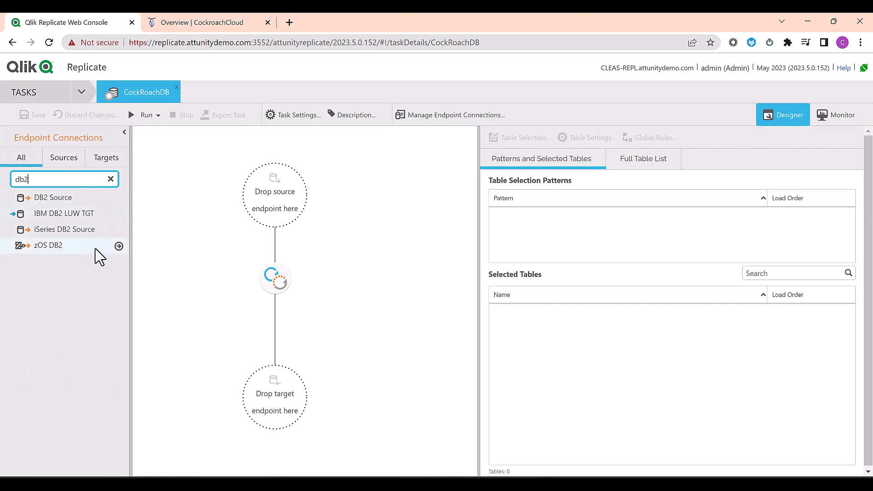
left_click(118, 246)
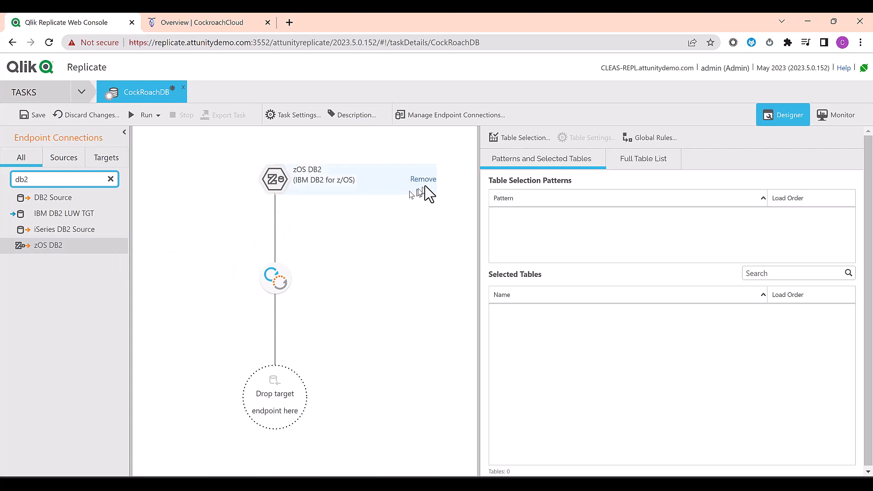
left_click(503, 142)
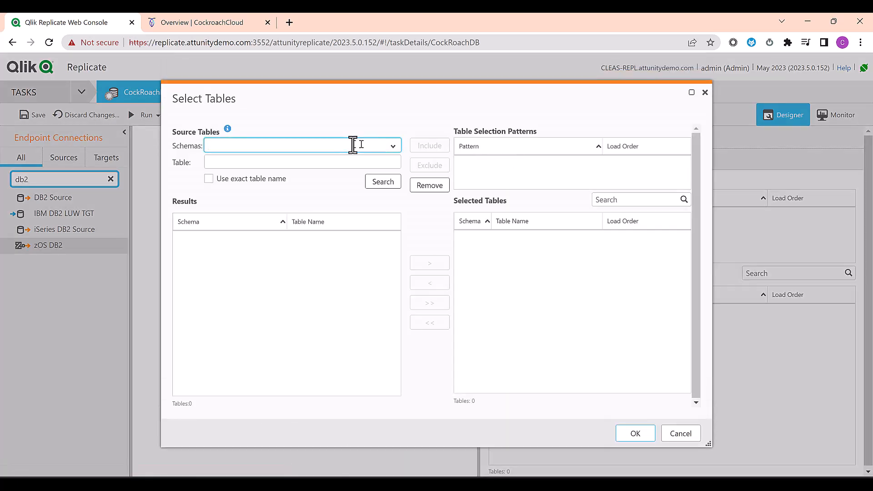
Step: Include all PETEST tables (LOCATIONS, PRODUCTS, TRANSACTIONS) through the PETEST.% pattern
left_click(393, 149)
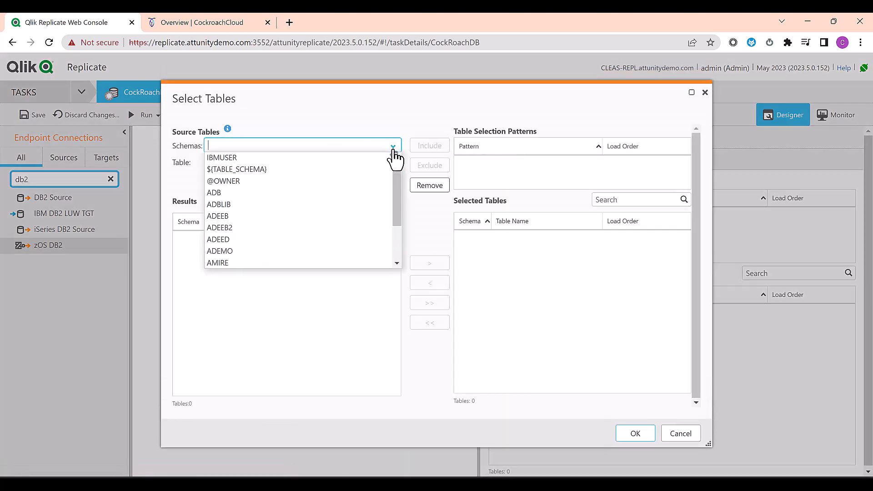
type("pet")
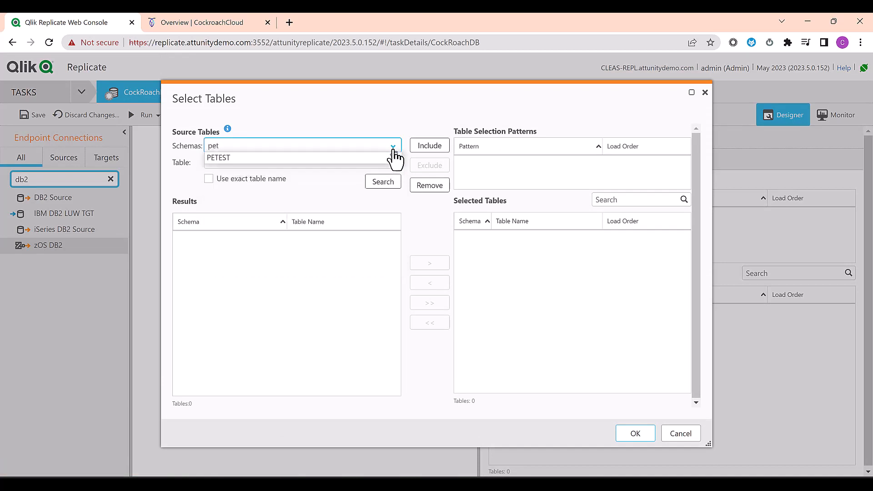
left_click(371, 158)
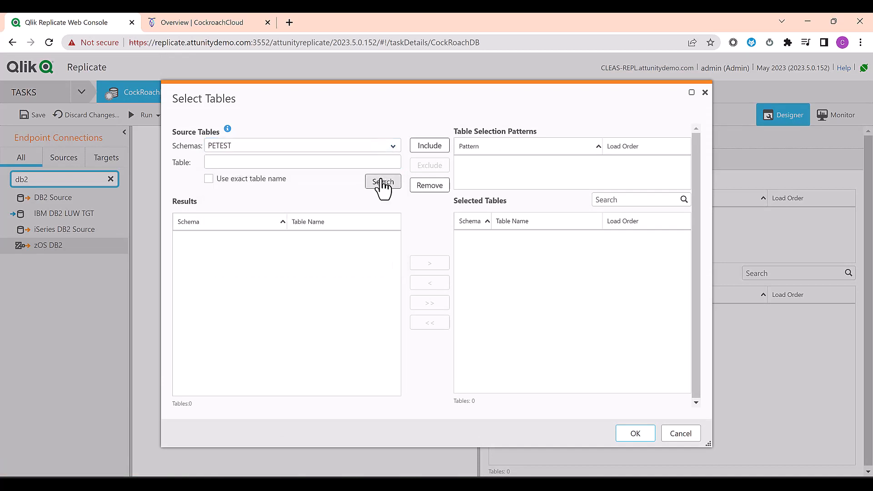
left_click(382, 183)
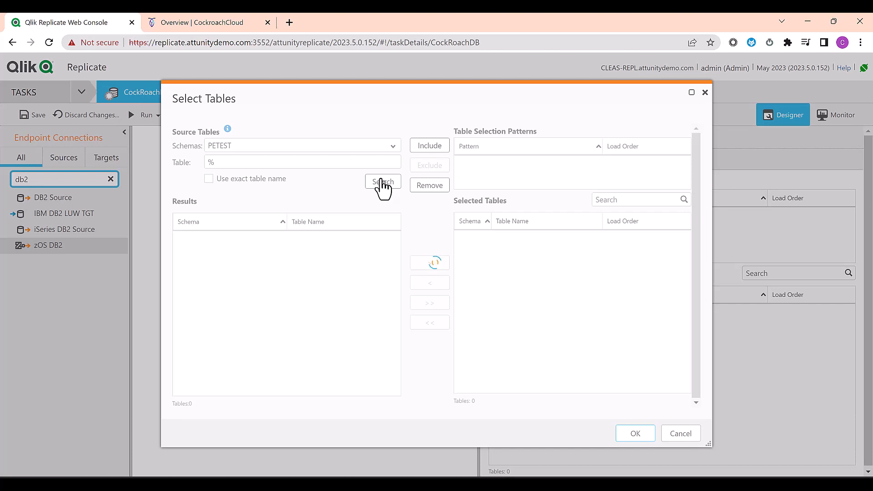
left_click(430, 304)
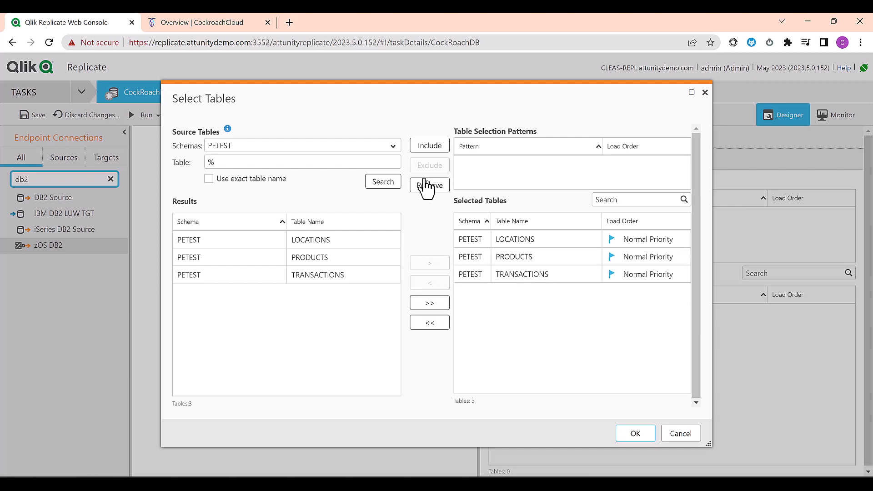
left_click(430, 144)
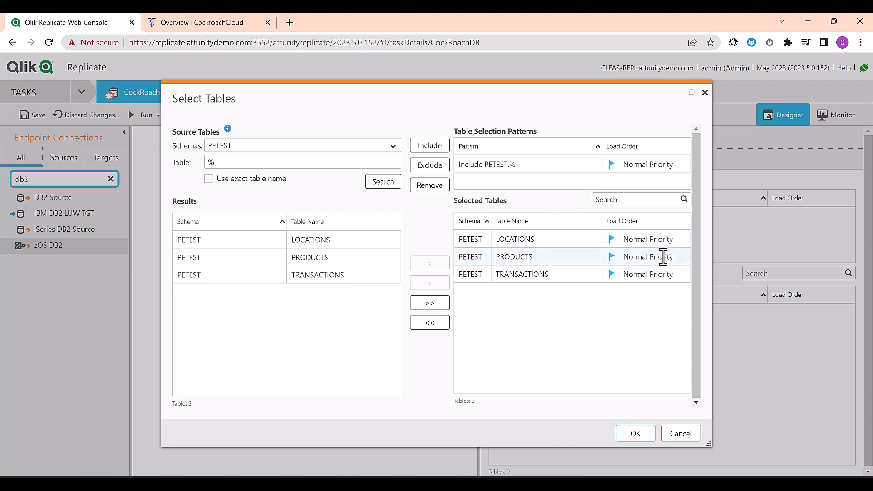
left_click(635, 435)
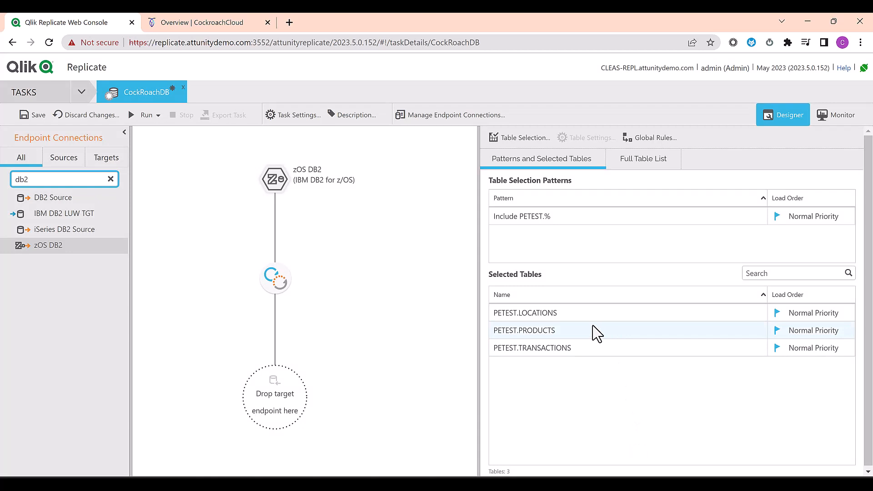
Step: Filter PETEST.TRANSACTIONS so only rows with year greater than or equal to 2011 are replicated
left_click(586, 355)
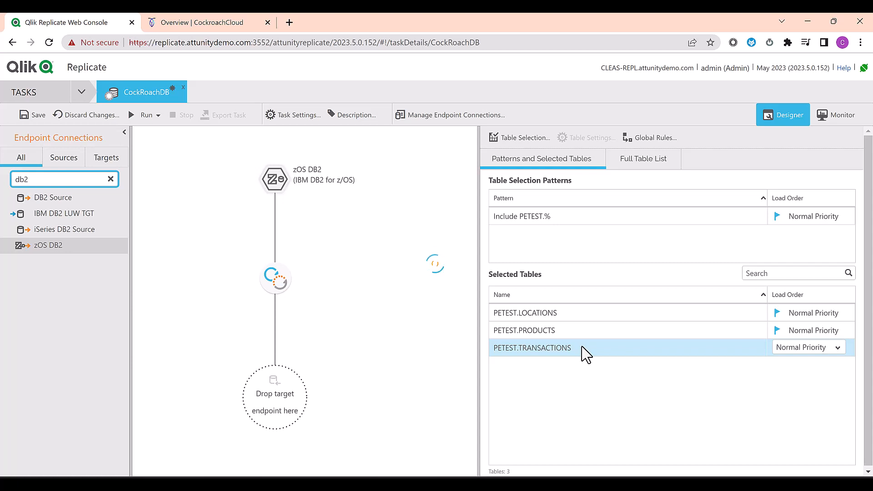
double_click(585, 354)
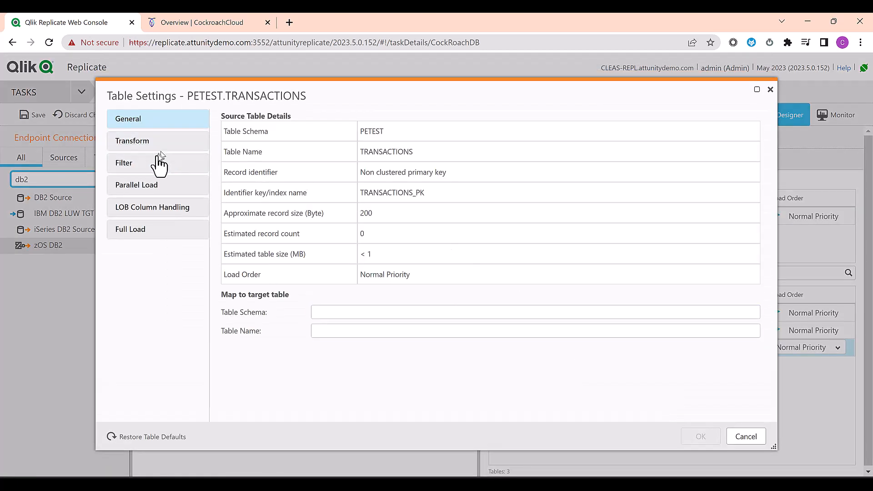
left_click(131, 164)
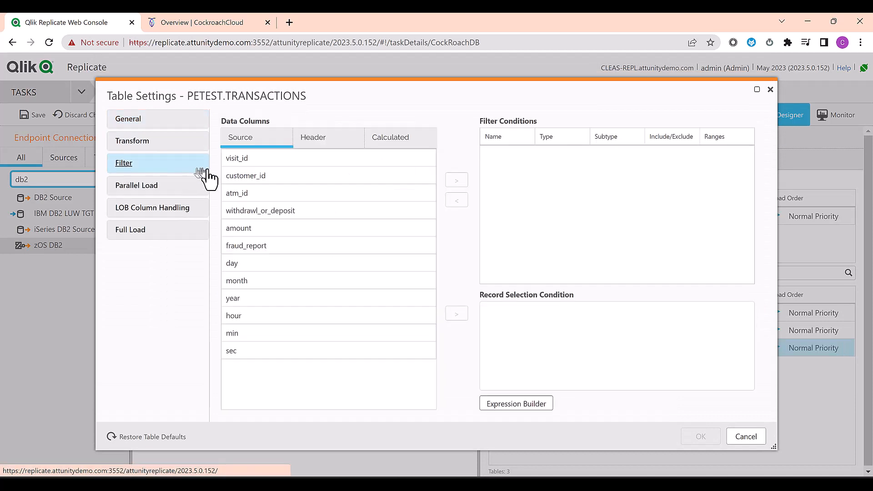
left_click(235, 298)
left_click(457, 181)
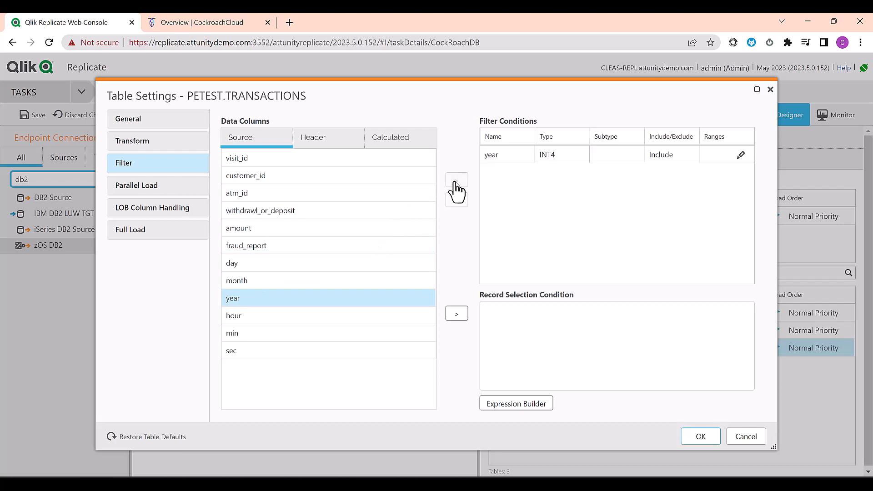
left_click(741, 156)
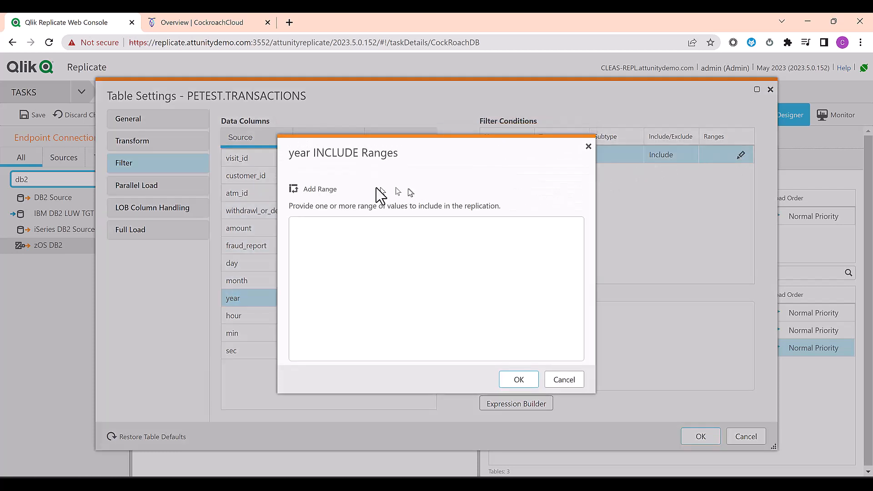
left_click(334, 189)
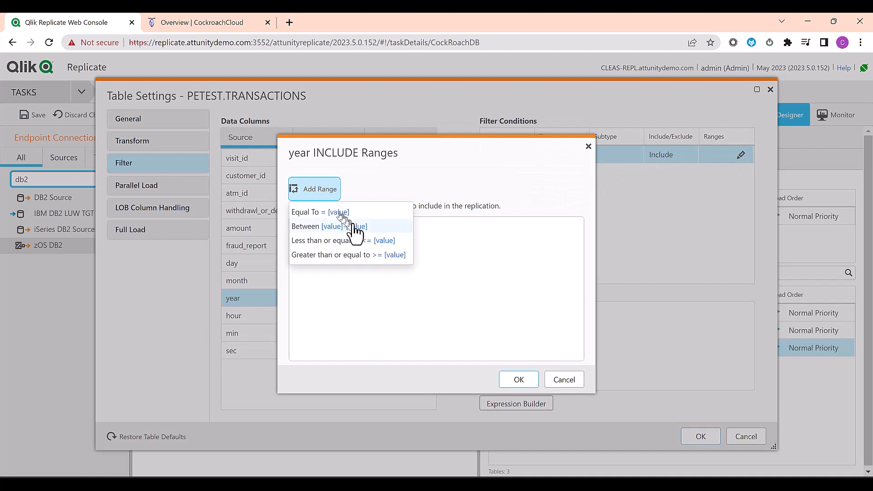
left_click(396, 256)
left_click(392, 227)
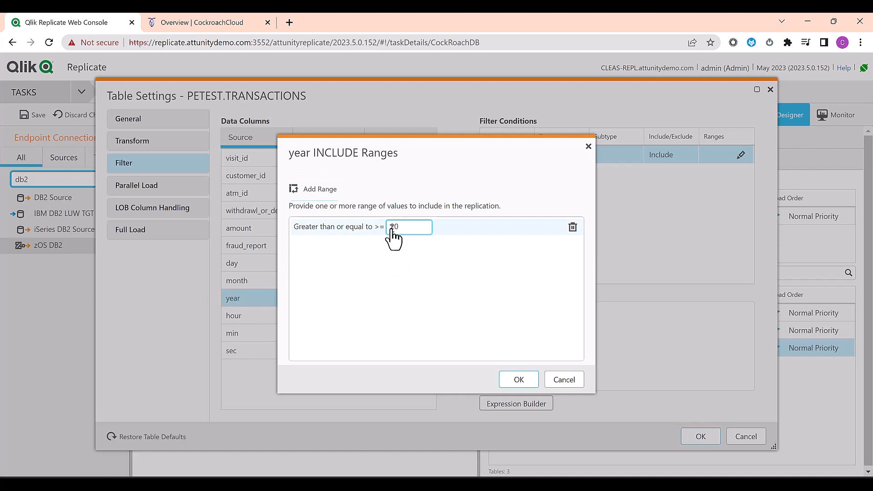
type("2011")
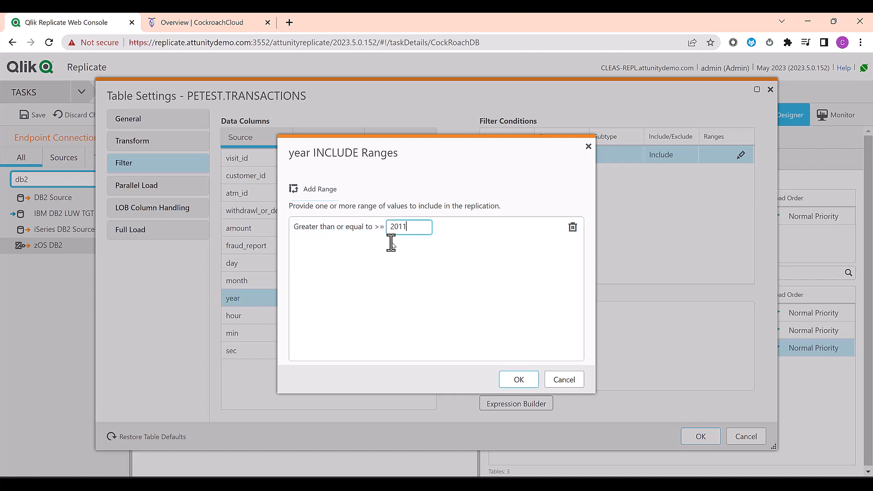
left_click(518, 379)
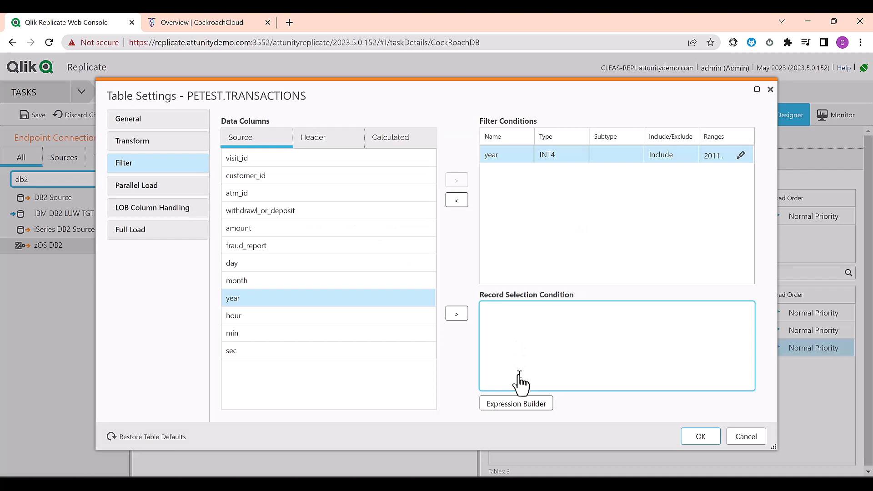
Step: Add a new output column to PETEST.TRANSACTIONS and browse the Expression Builder's function categories
left_click(146, 145)
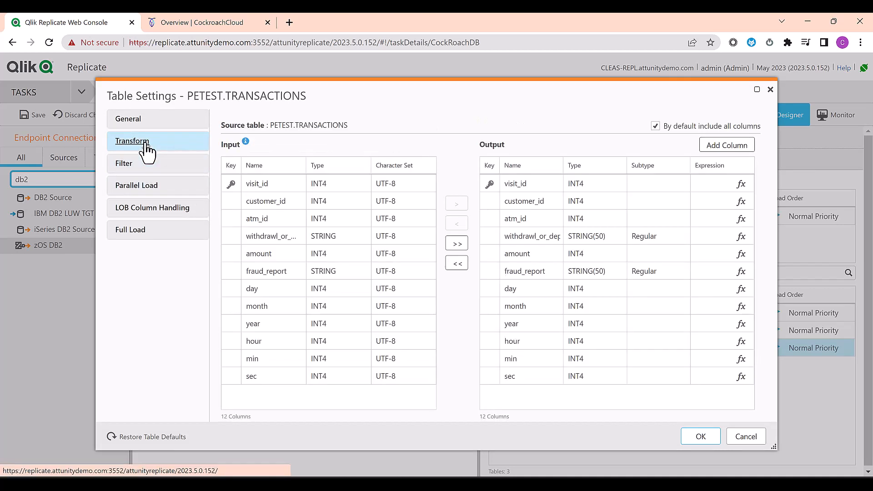
left_click(739, 149)
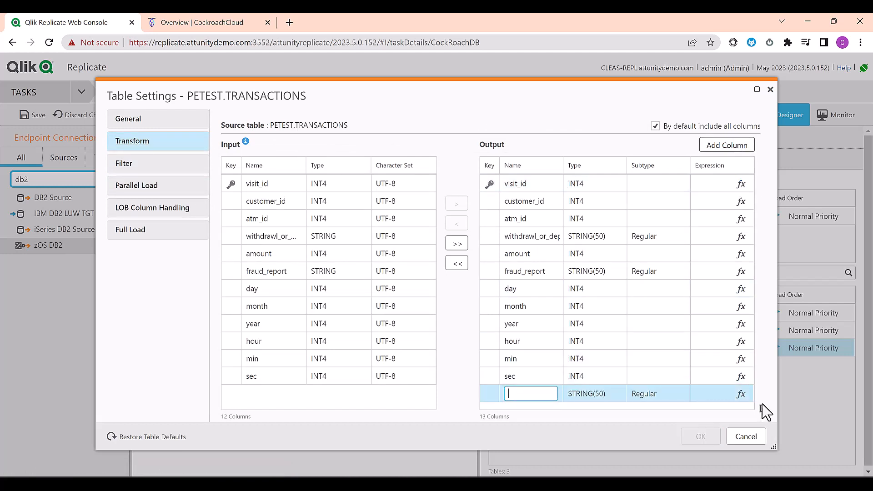
left_click(740, 394)
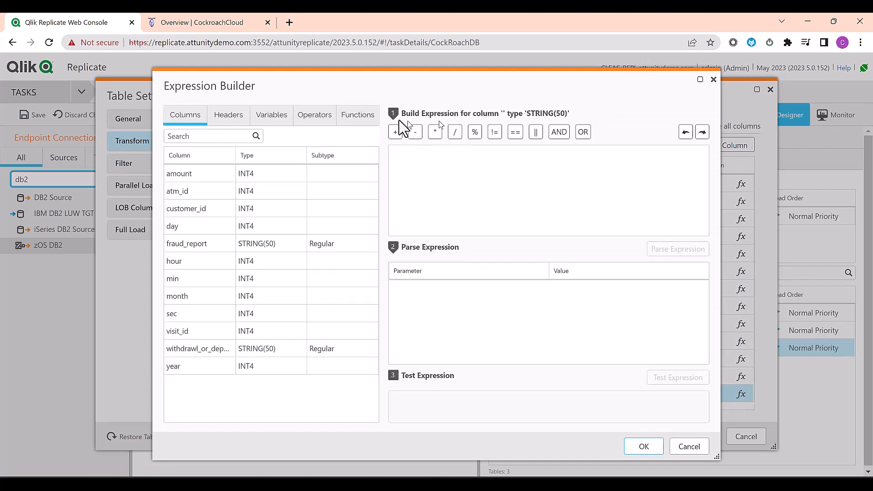
left_click(359, 119)
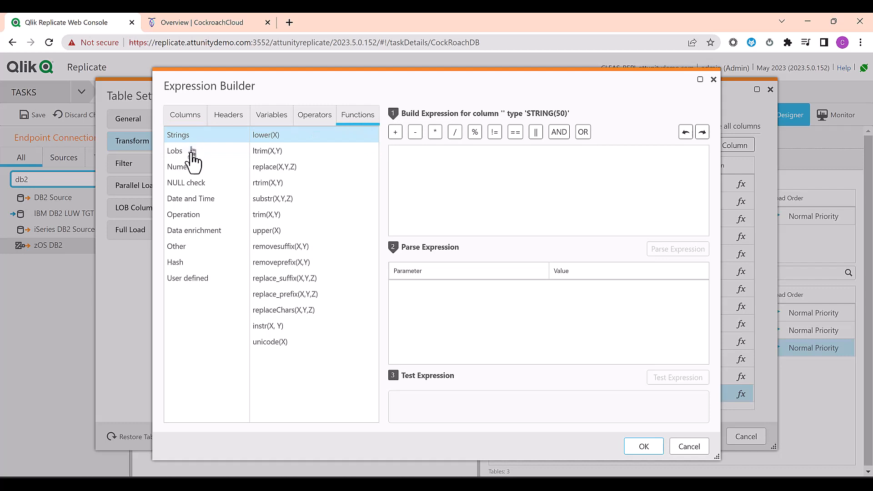
left_click(189, 168)
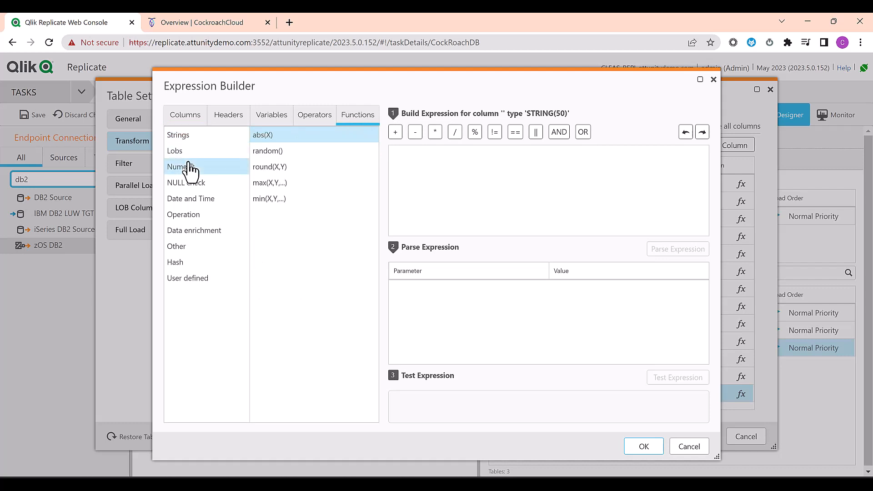
left_click(193, 184)
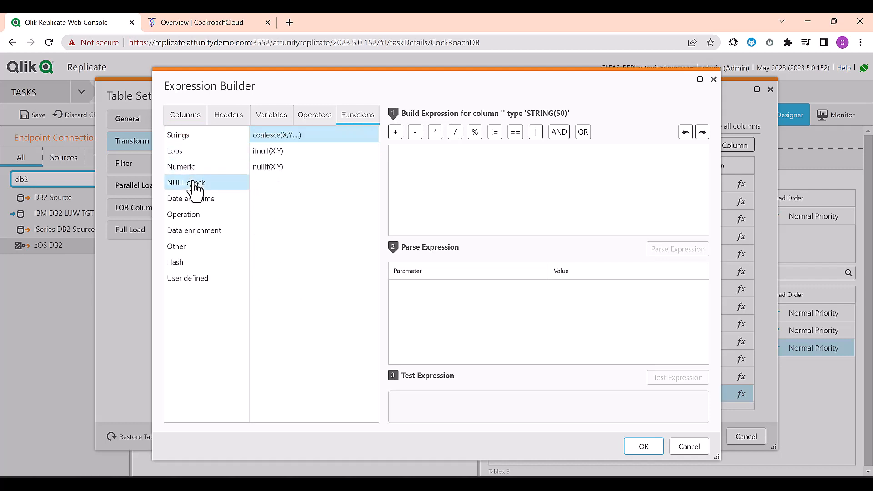
left_click(192, 202)
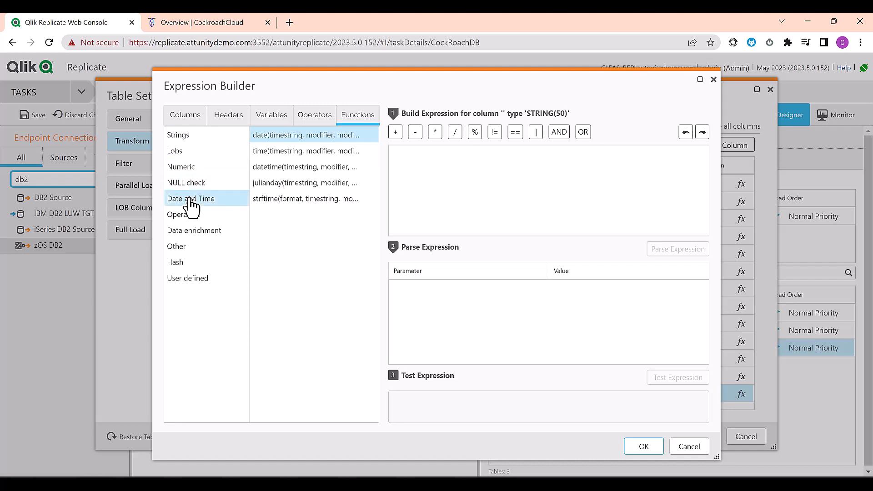
left_click(182, 265)
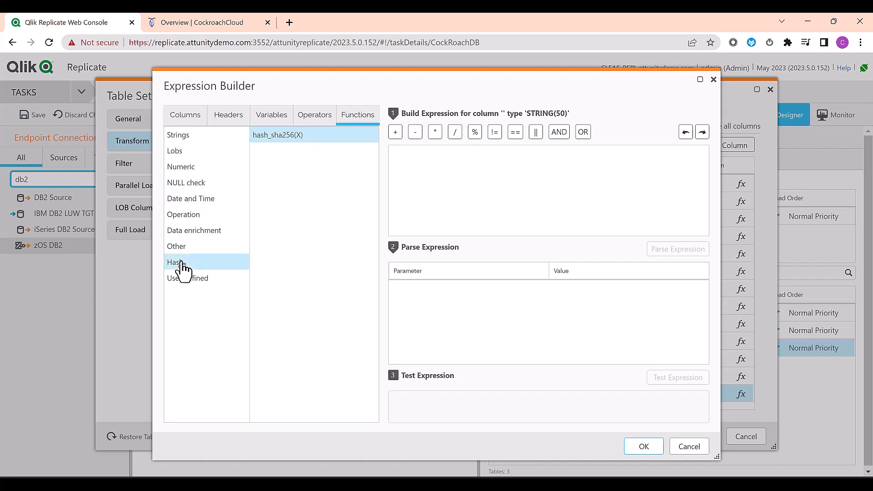
left_click(183, 277)
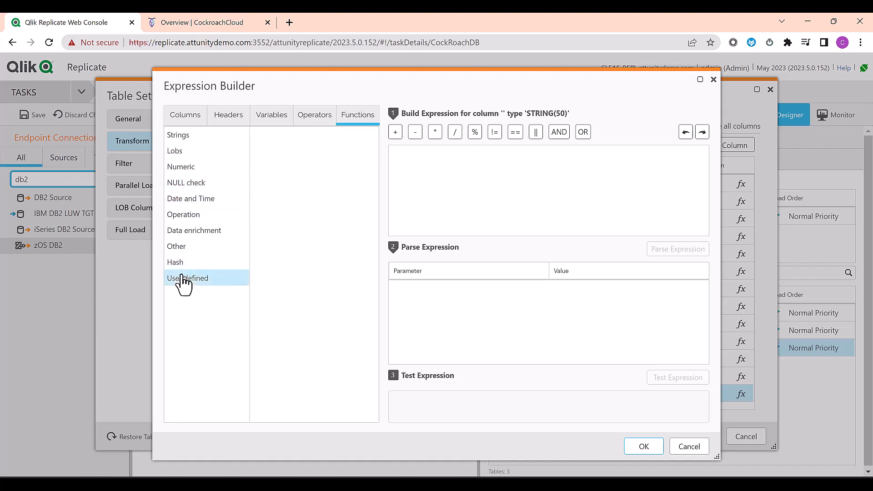
Step: Build upper(substring($withdrawl_or_deposit,1,1)) and test it with the sample value 'test'
left_click(187, 117)
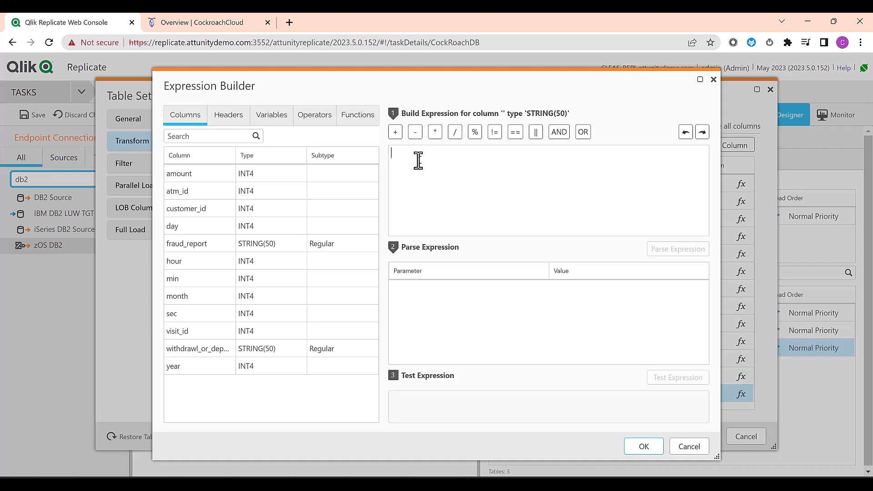
type("upper(substring(")
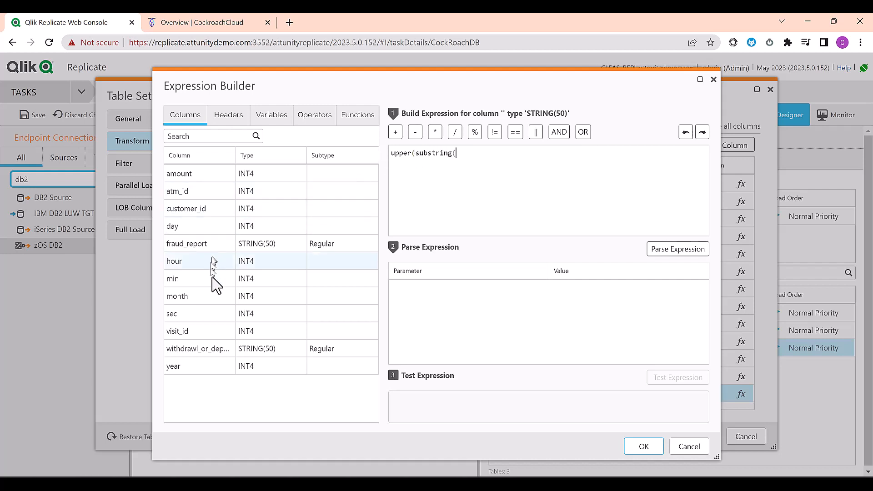
double_click(223, 346)
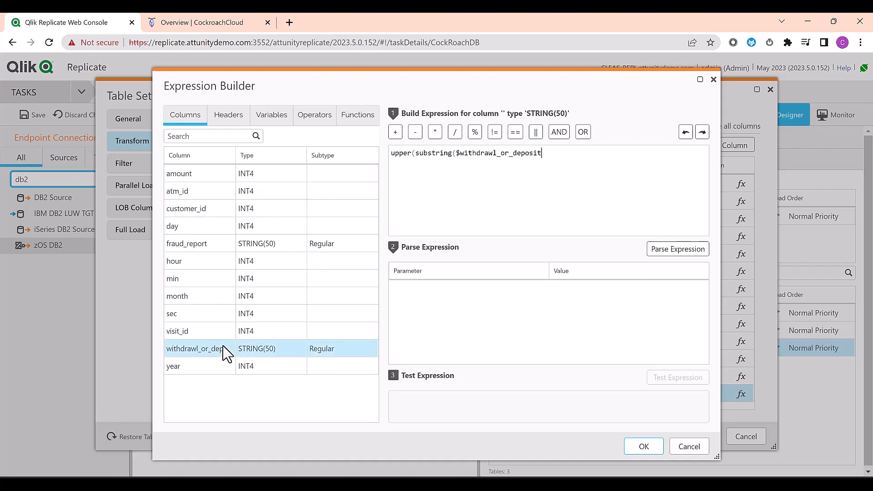
type(",1,1))")
left_click(677, 248)
left_click(647, 289)
type("test")
left_click(672, 378)
Step: Accept the expression, name the column flag with type STRING(1), and save the transformation
left_click(644, 447)
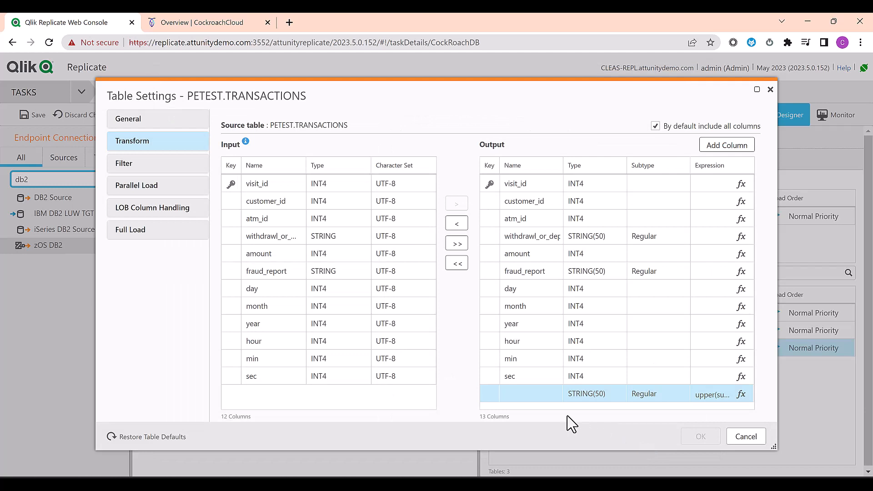
left_click(533, 395)
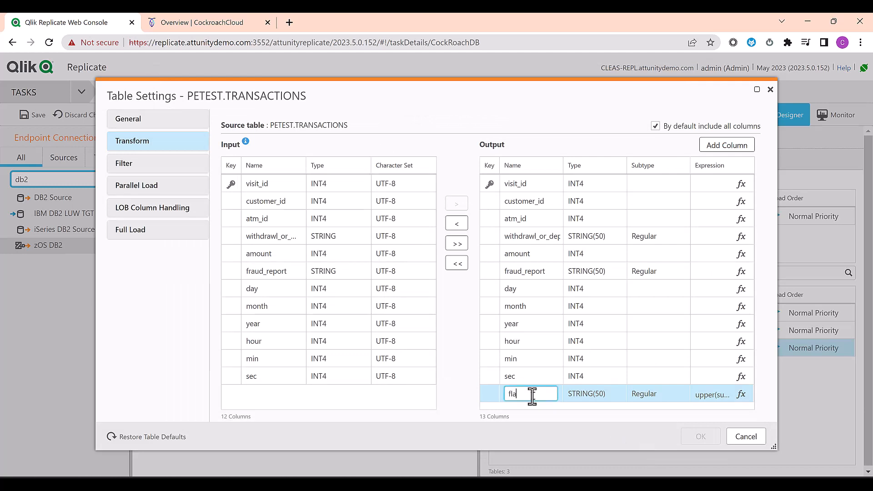
left_click(589, 394)
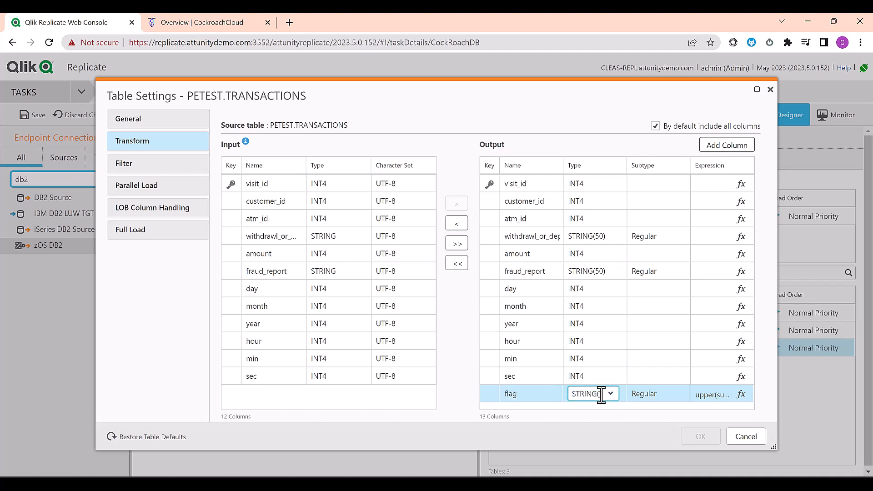
left_click(619, 409)
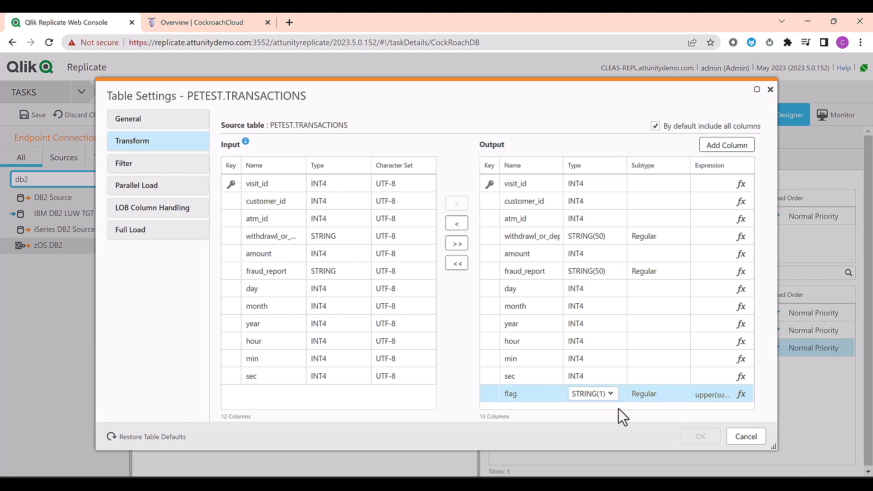
left_click(656, 392)
left_click(697, 437)
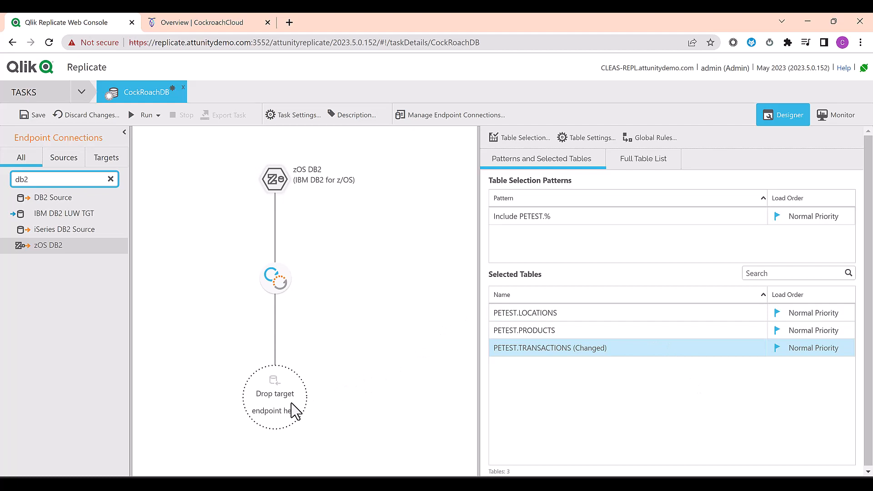
Step: Create a database named mainframe on the qlik-replicate cluster and show its Parameters-only connection details
left_click(204, 25)
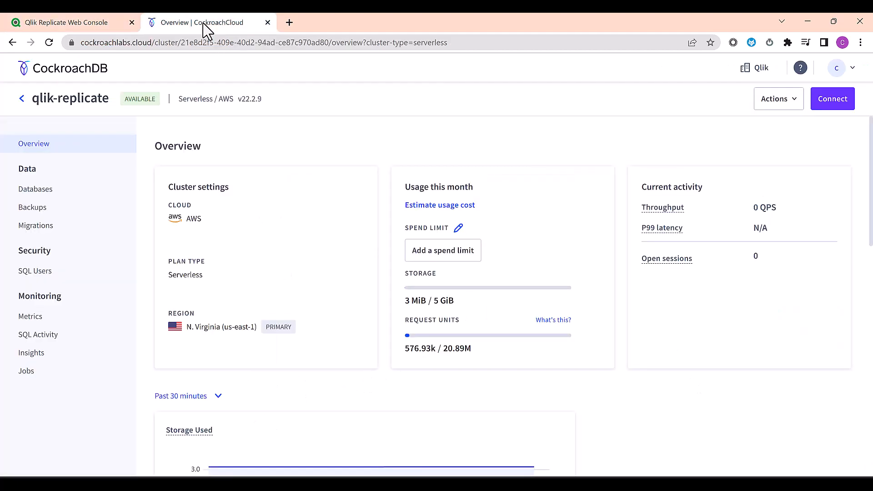
left_click(824, 105)
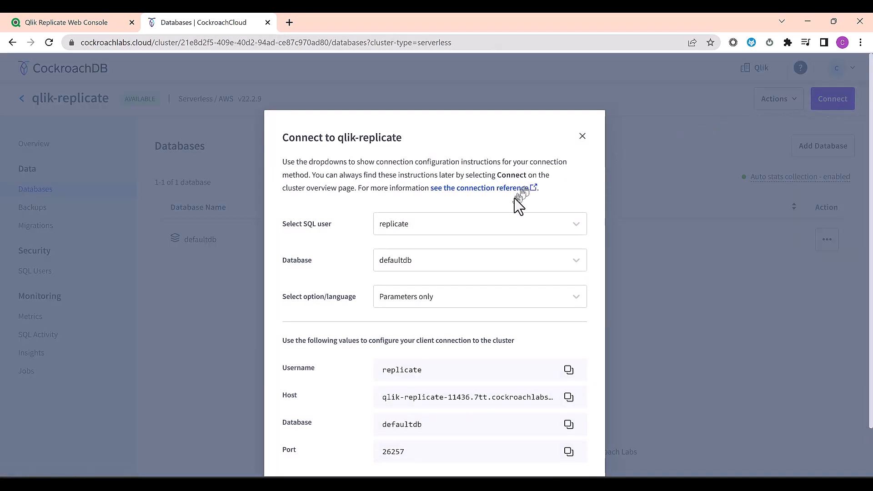
left_click(482, 263)
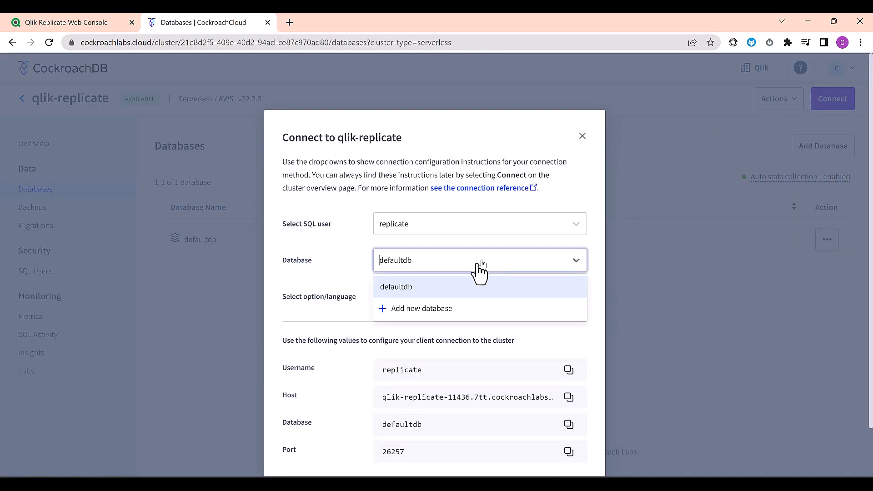
left_click(435, 308)
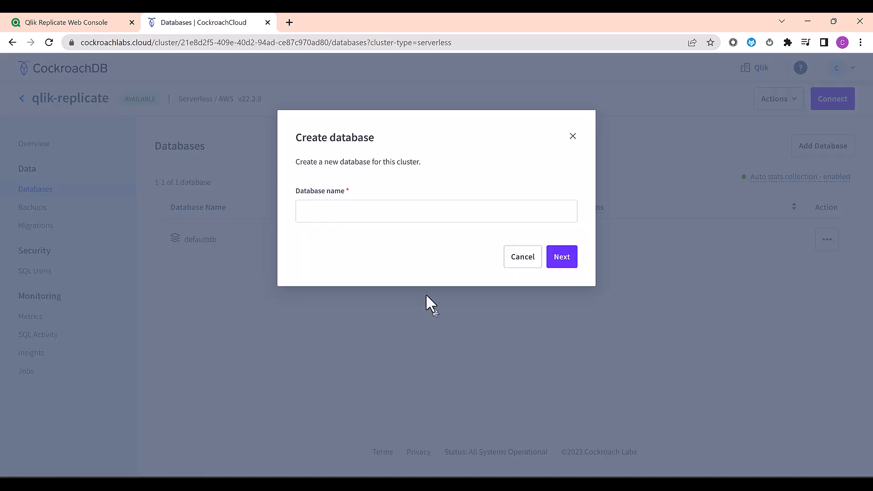
left_click(347, 211)
type("mainframe")
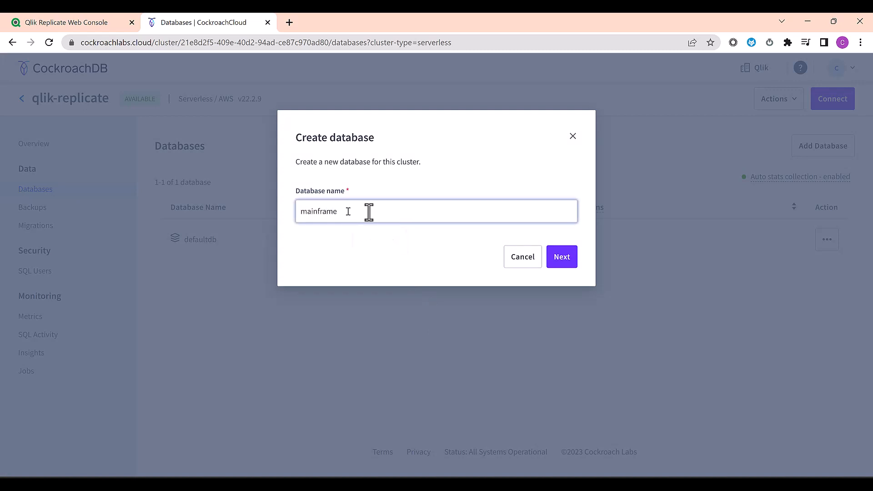
left_click(560, 256)
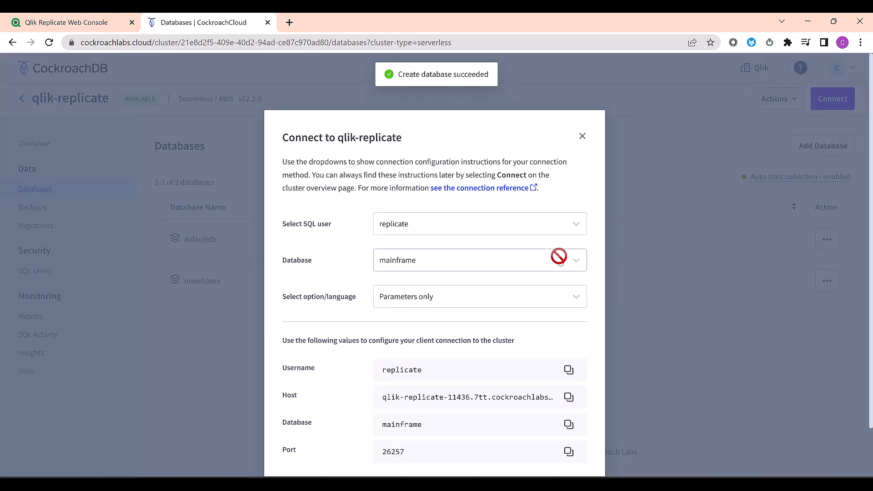
left_click(520, 303)
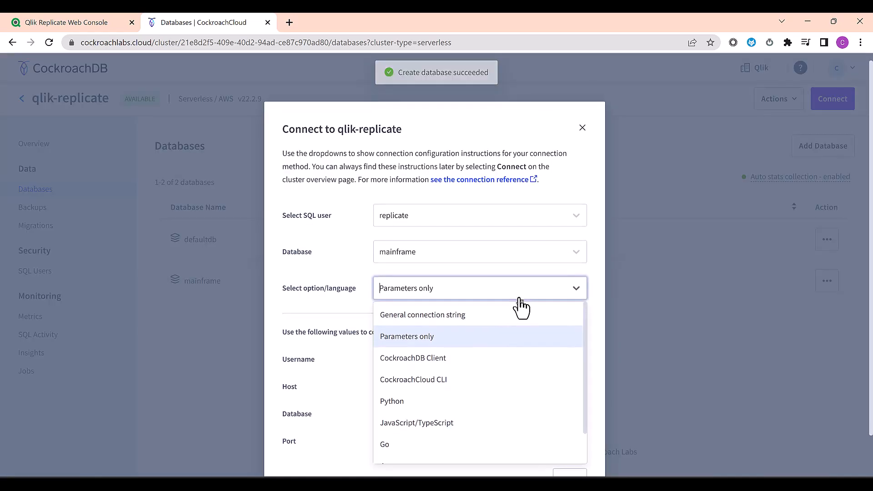
left_click(498, 341)
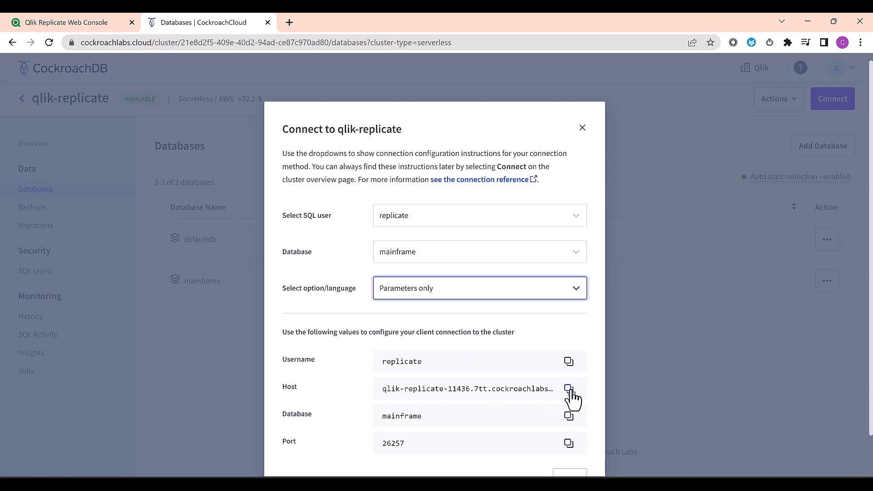
left_click(51, 24)
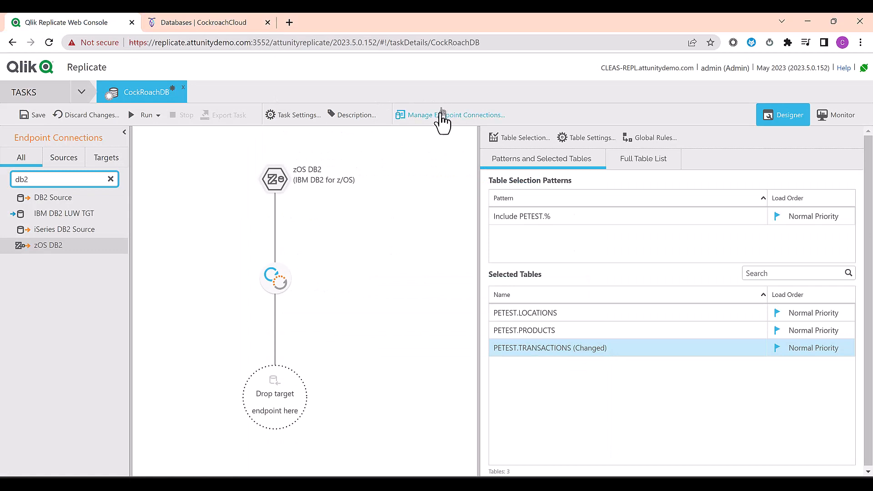
Step: Define a new PostgreSQL target endpoint named CockroachDB and paste the cluster host address
left_click(457, 116)
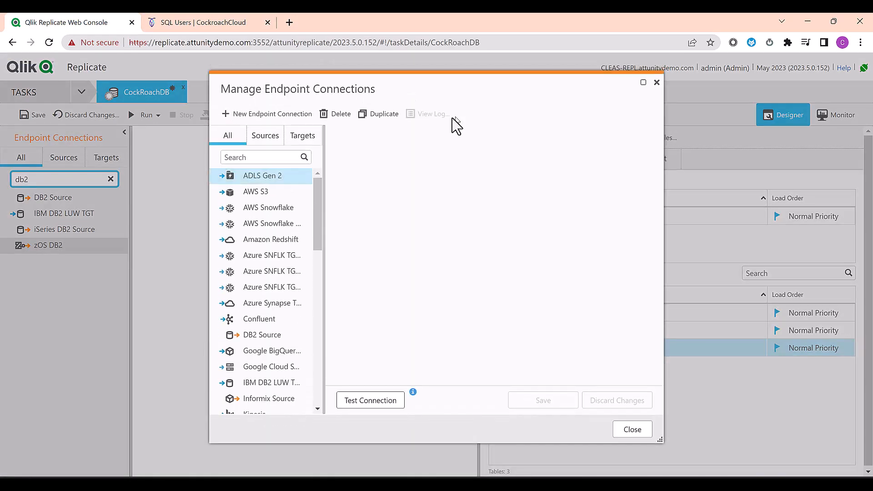
left_click(227, 121)
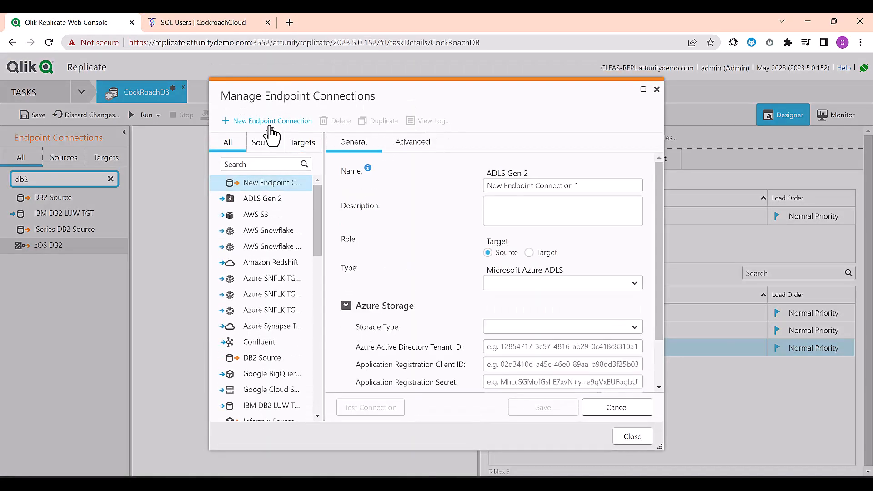
type("c")
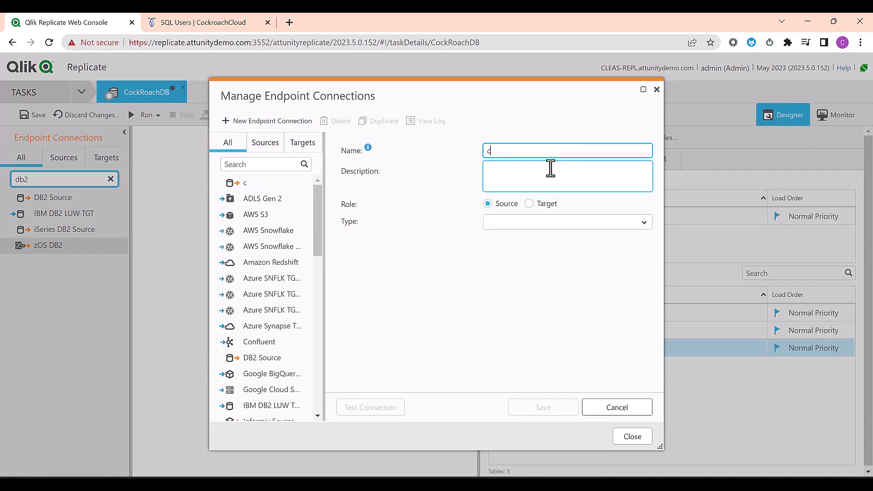
key("BackSpace")
type("CockroachDB")
left_click(554, 202)
left_click(554, 203)
left_click(537, 223)
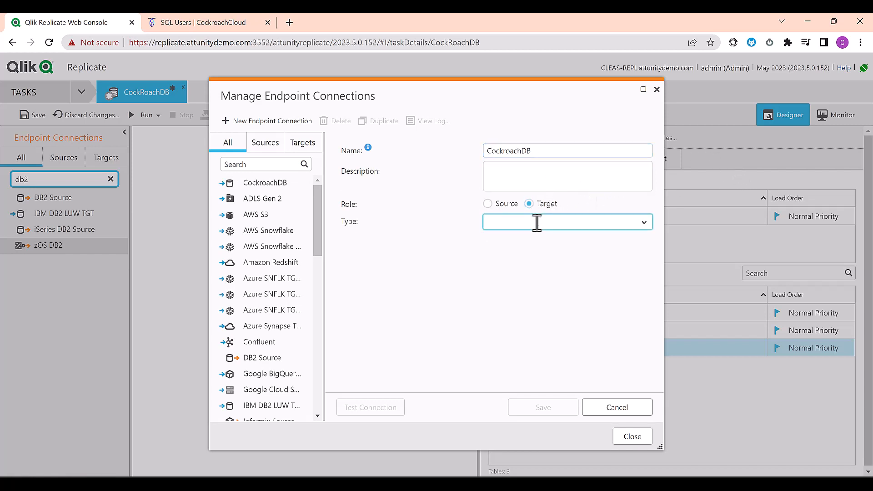
type("pos")
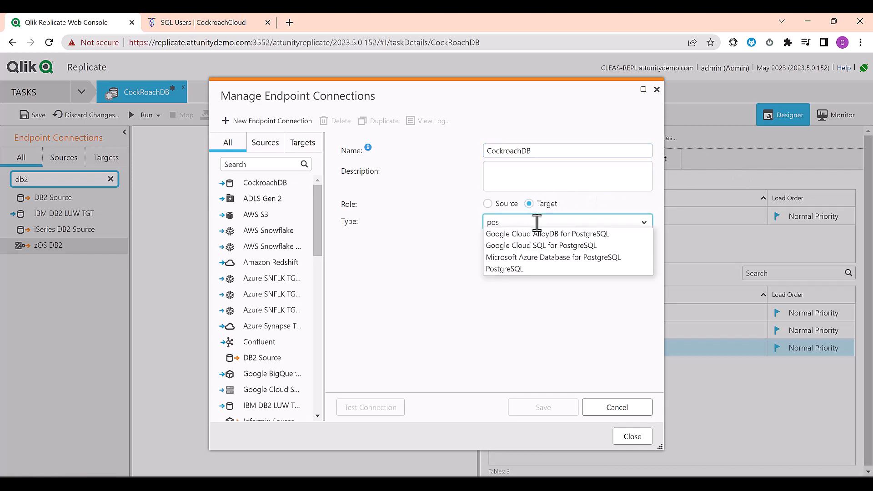
left_click(520, 269)
left_click(499, 268)
type("qlik-replicate-11436.7tt.cockroachlabs.cloud")
Step: Replace the default port 5432 with the cluster's port 26257
left_click(237, 15)
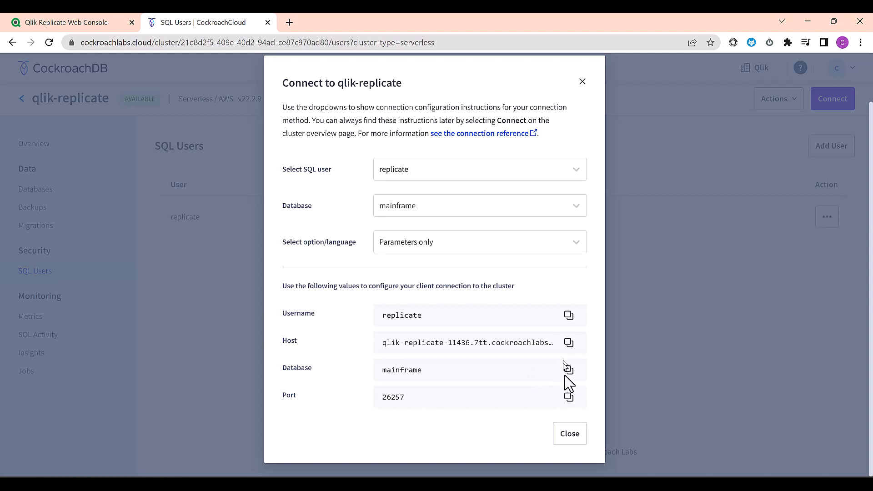
left_click(568, 398)
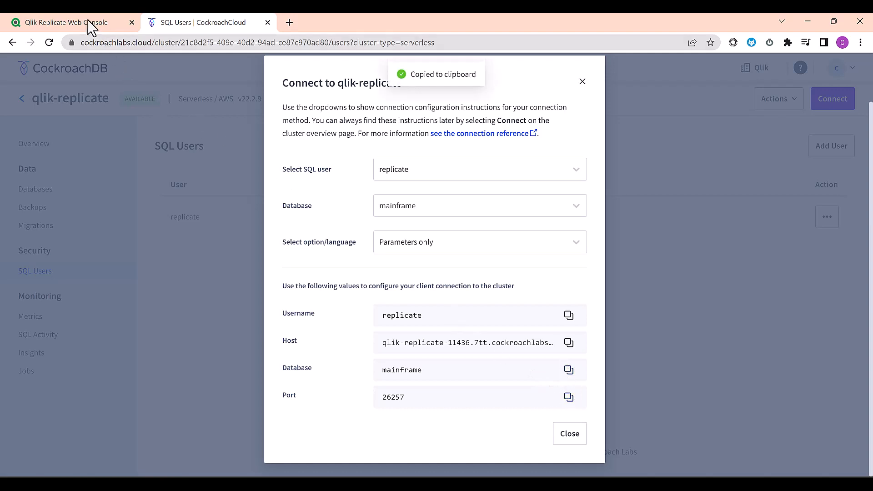
left_click(90, 27)
left_click_drag(537, 288, 473, 296)
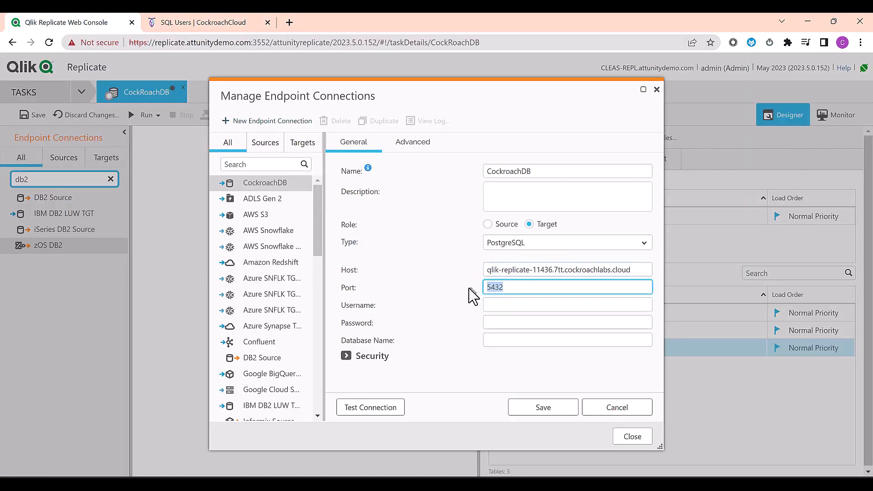
key("ctrl+v")
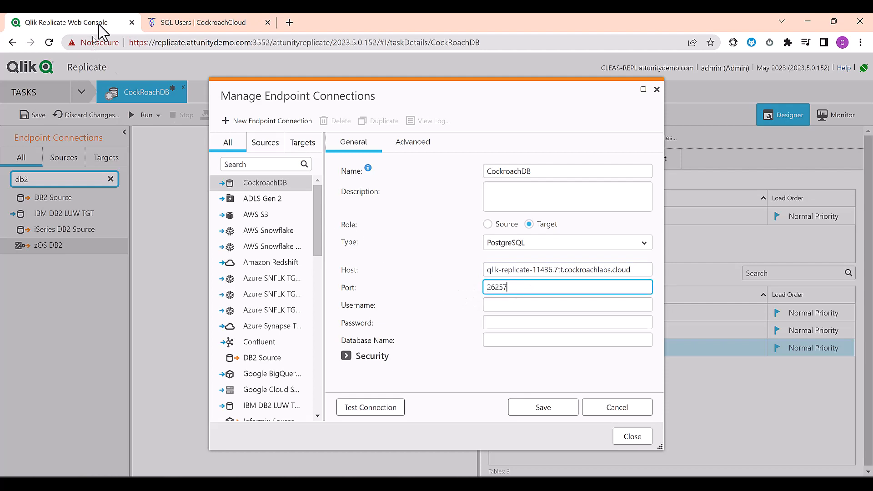
Step: Paste the cluster's SQL username into the Username field and fill in the password
left_click(175, 21)
left_click(568, 316)
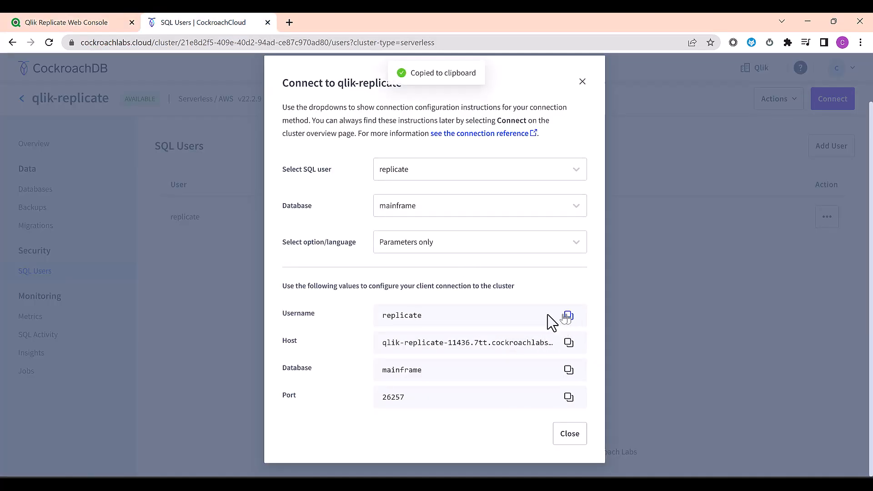
left_click(65, 23)
left_click(504, 304)
key("ctrl+v")
key("alt+Tab")
left_click(497, 325)
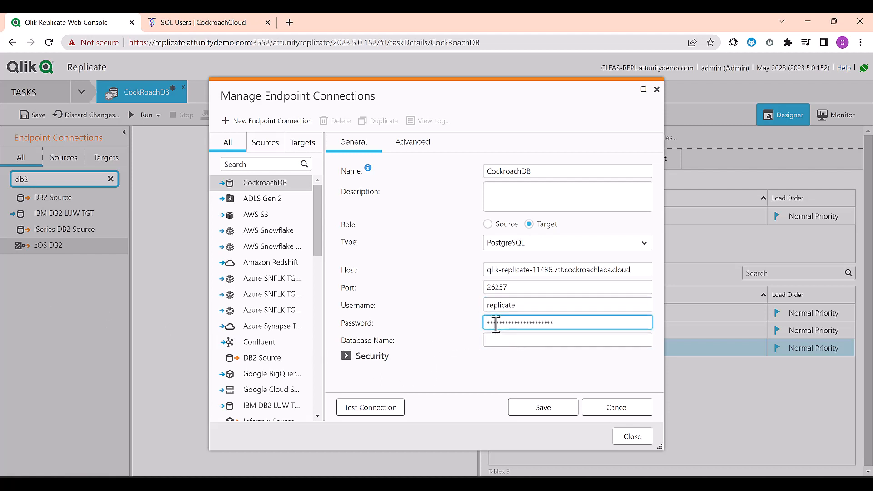
Step: Set the database name to qlik-replicate-11436.mainframe and test the connection
left_click_drag(551, 269, 486, 272)
left_click(492, 340)
key("ctrl+v")
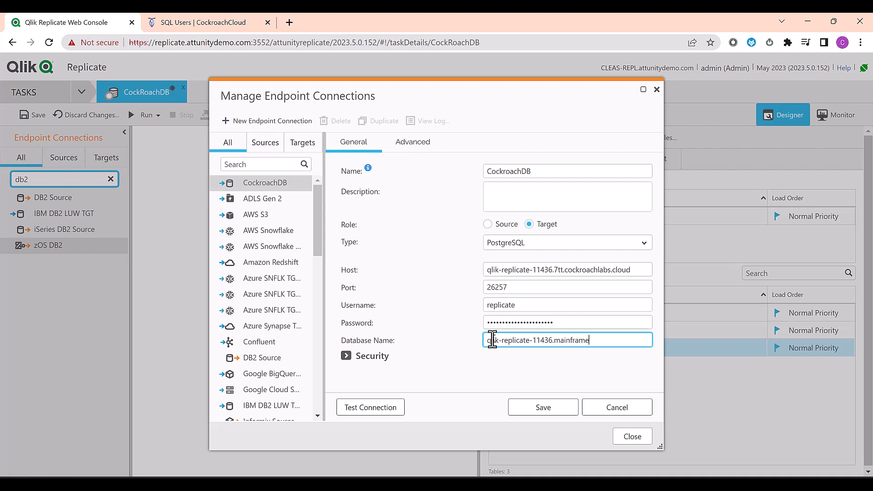
left_click(392, 408)
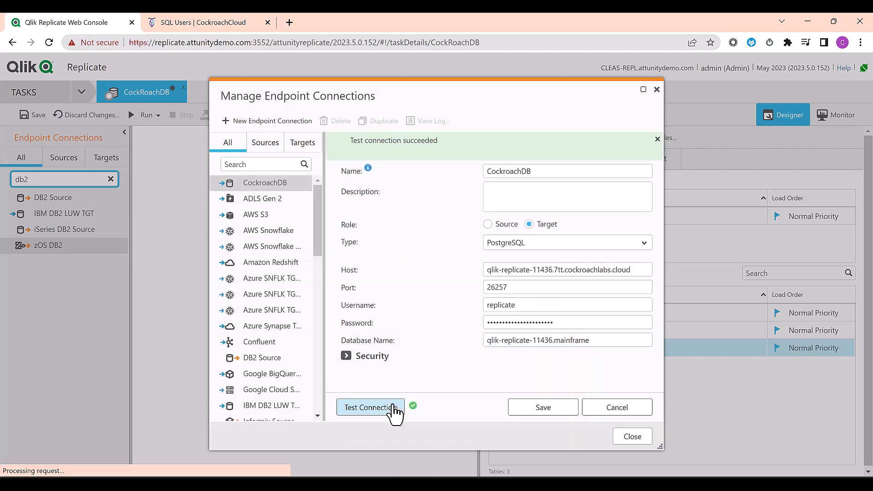
Step: Save the CockroachDB endpoint, assign it as the task's target, and save the task
left_click(545, 415)
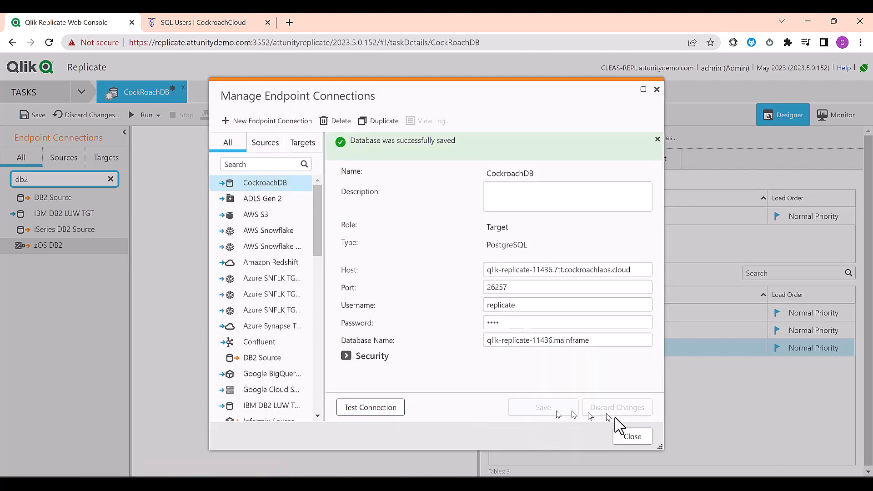
left_click(633, 435)
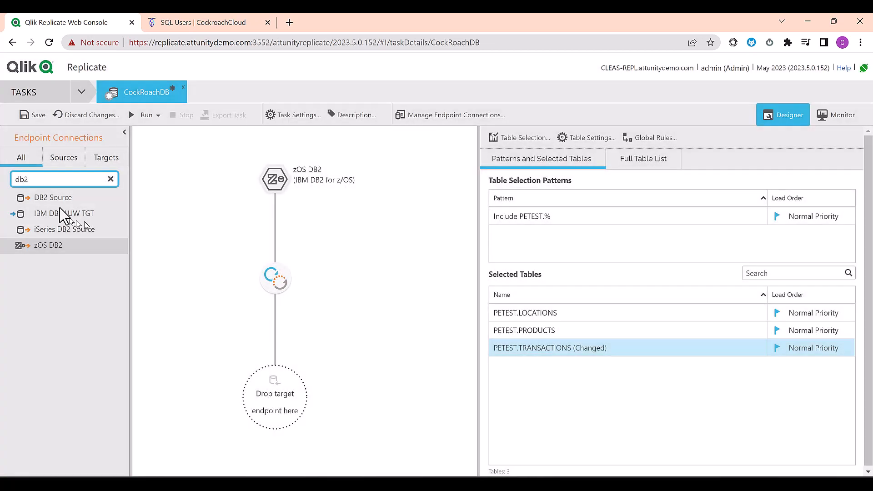
left_click(106, 159)
left_click_drag(94, 179, 2, 186)
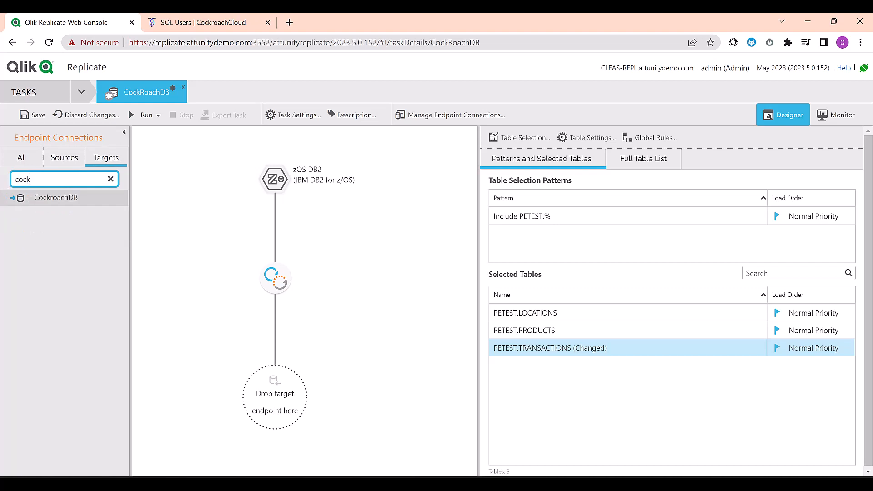
left_click(119, 199)
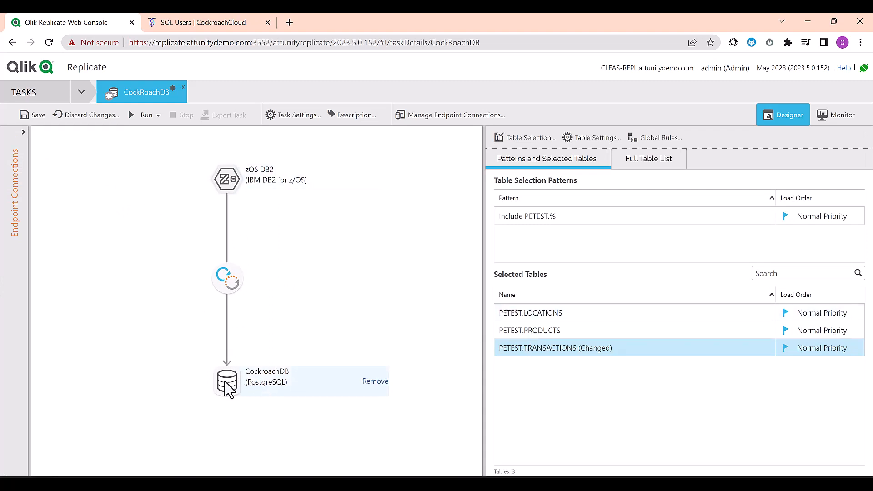
left_click(36, 120)
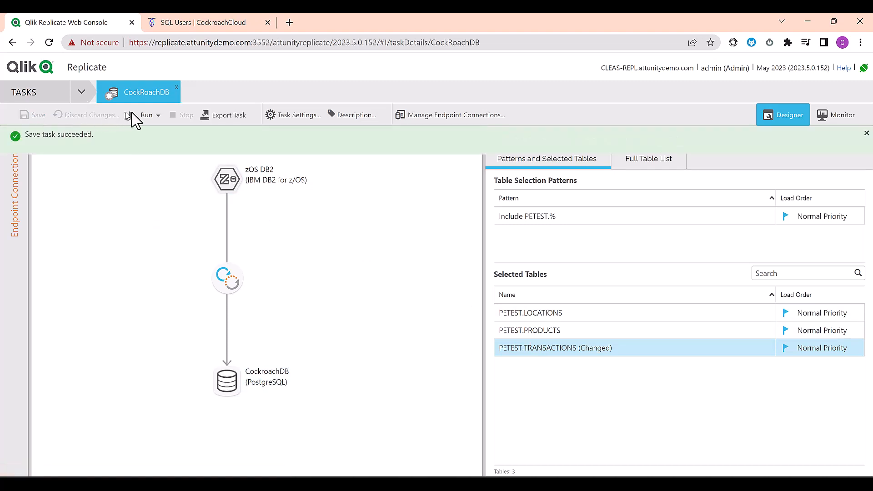
Step: Run the task and review full-load results for TRANSACTIONS, PRODUCTS and LOCATIONS
left_click(144, 116)
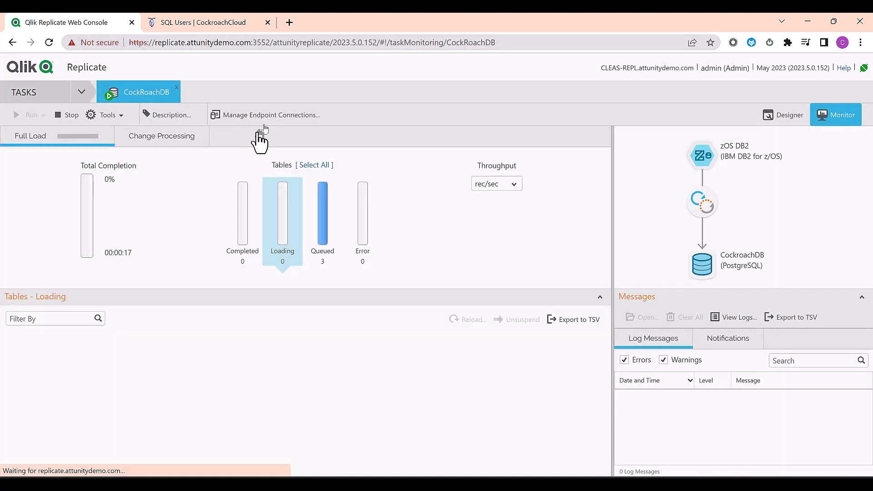
left_click(318, 166)
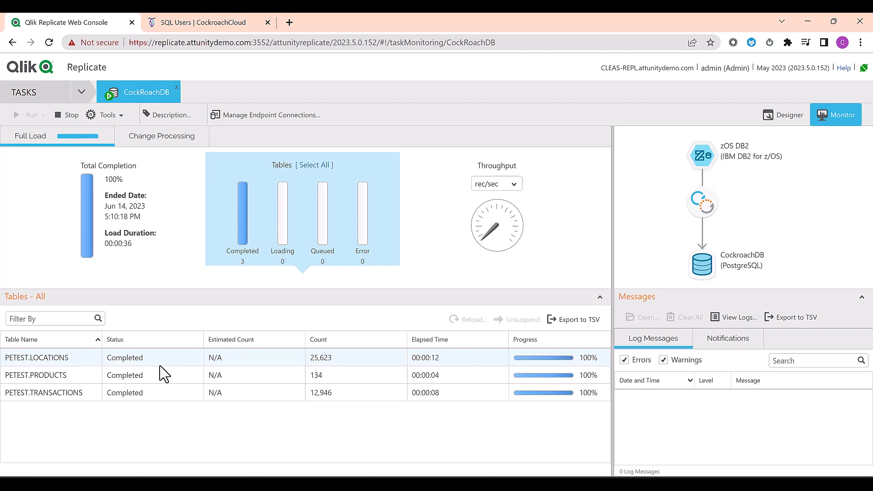
left_click(154, 392)
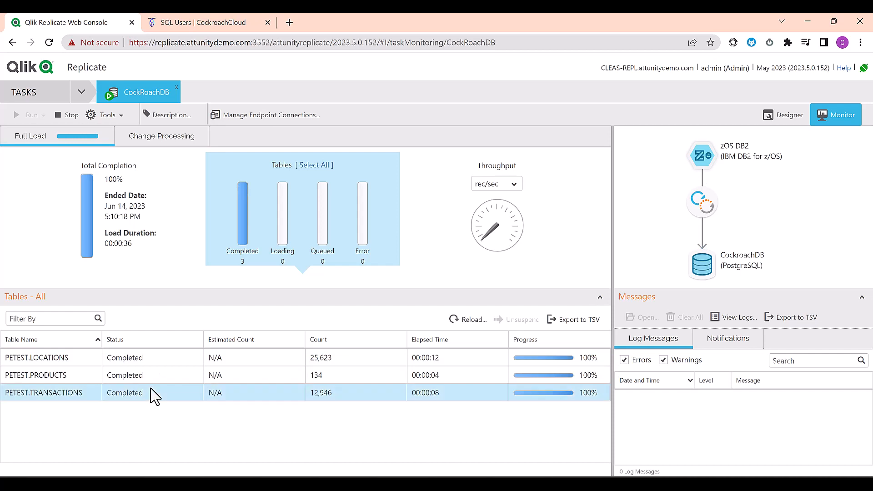
left_click(151, 378)
left_click(144, 359)
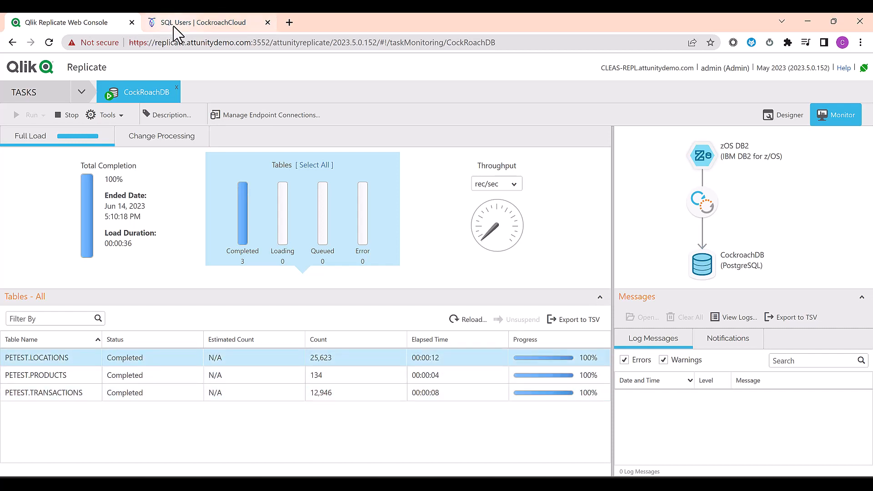
Step: In CockroachDB Cloud, close the connection dialog and open the cluster's Databases list
left_click(195, 22)
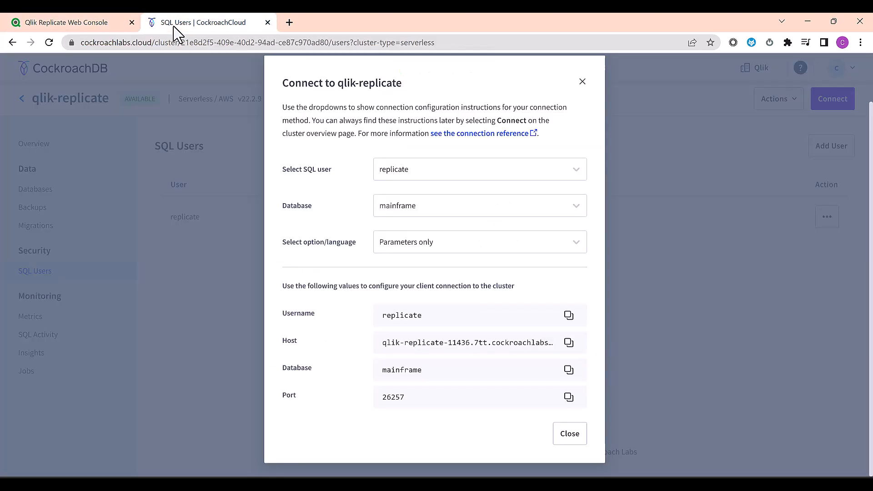
left_click(581, 83)
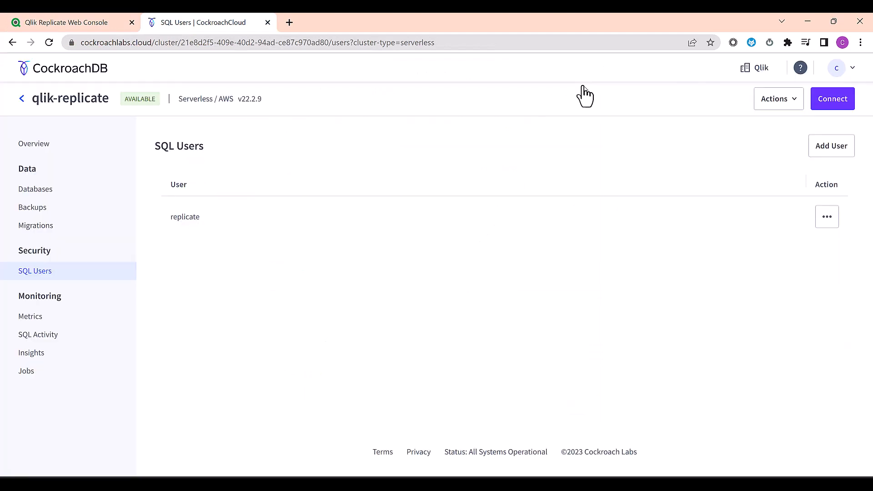
left_click(52, 191)
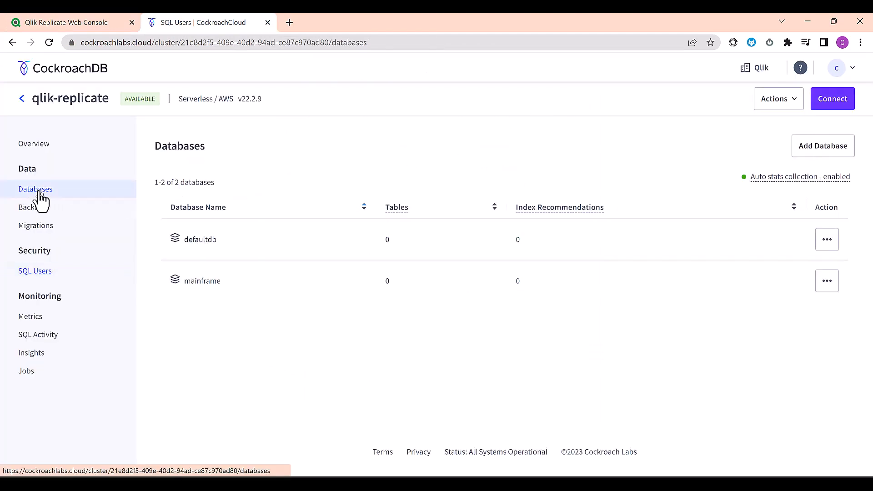
Step: Open the mainframe PETEST.TRANSACTIONS table in the Cloud Console and review its CREATE TABLE definition
left_click(204, 282)
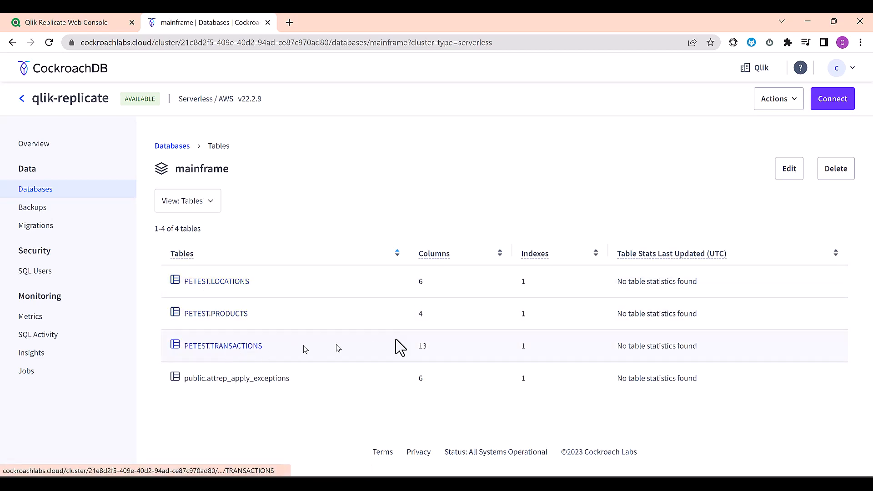
left_click(234, 349)
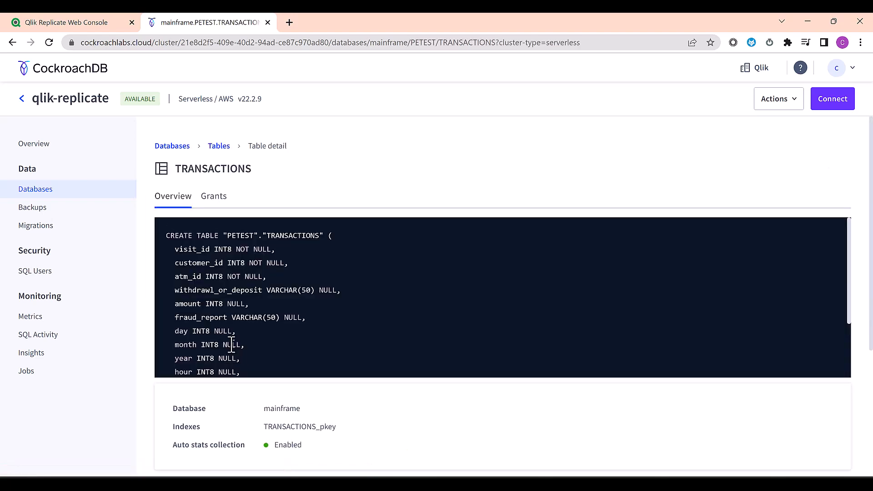
scroll(336, 318, "down", 2)
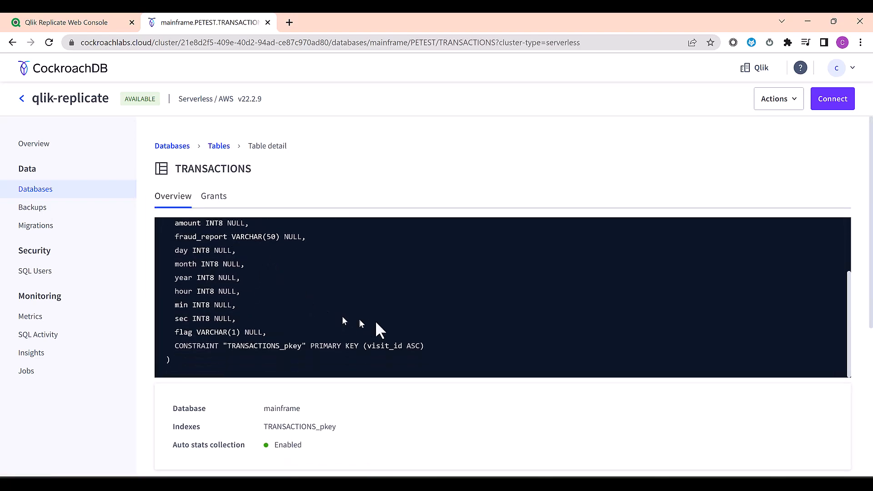
scroll(441, 391, "down", 3)
scroll(443, 393, "down", 1)
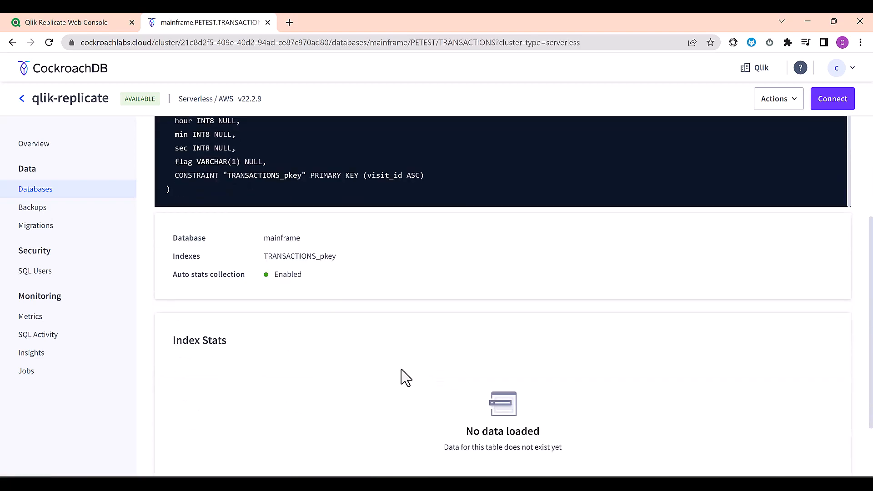
scroll(404, 376, "up", 4)
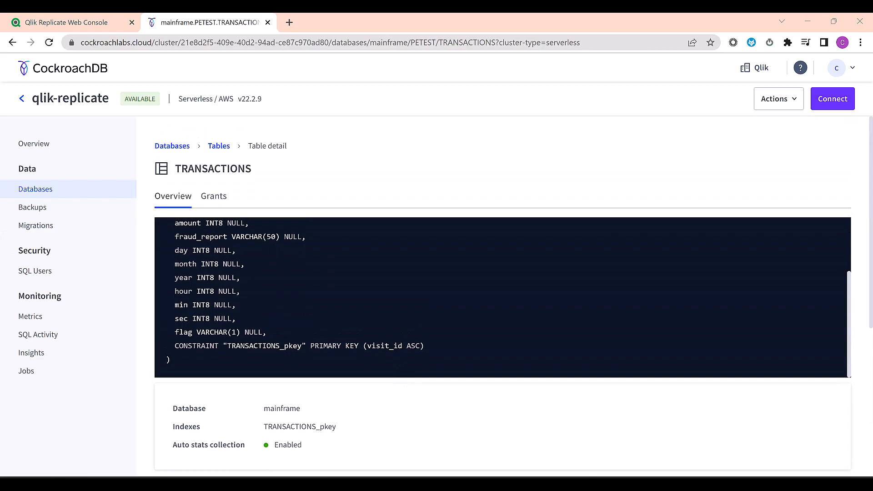
key("alt+Tab")
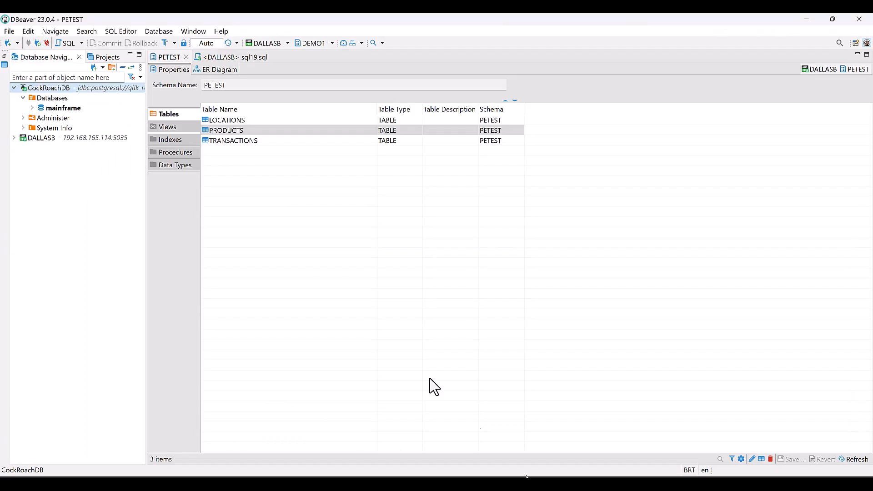
Step: In DBeaver, open mainframe > PETEST > Tables > TRANSACTIONS data and select the flag column
left_click(30, 111)
left_click(32, 108)
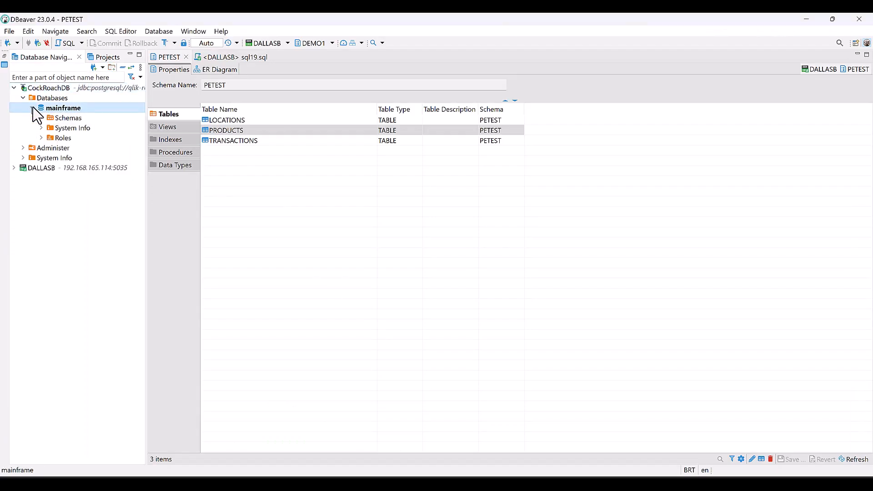
left_click(41, 118)
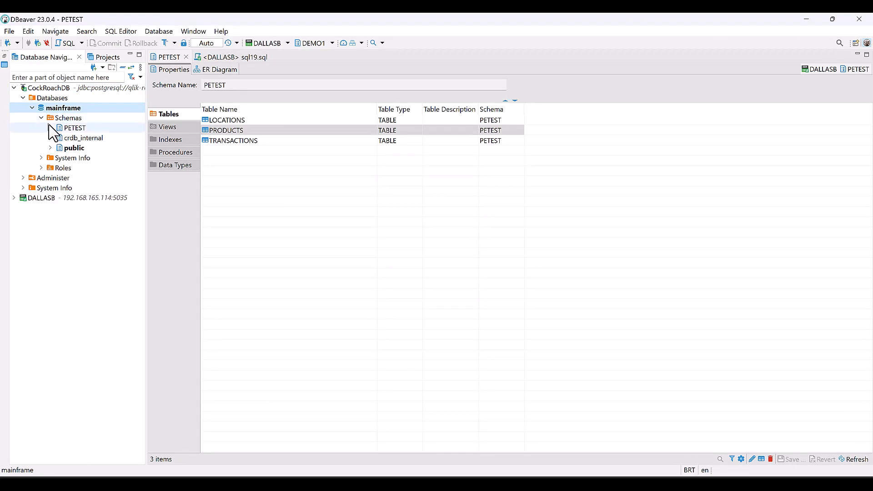
left_click(51, 128)
left_click(76, 138)
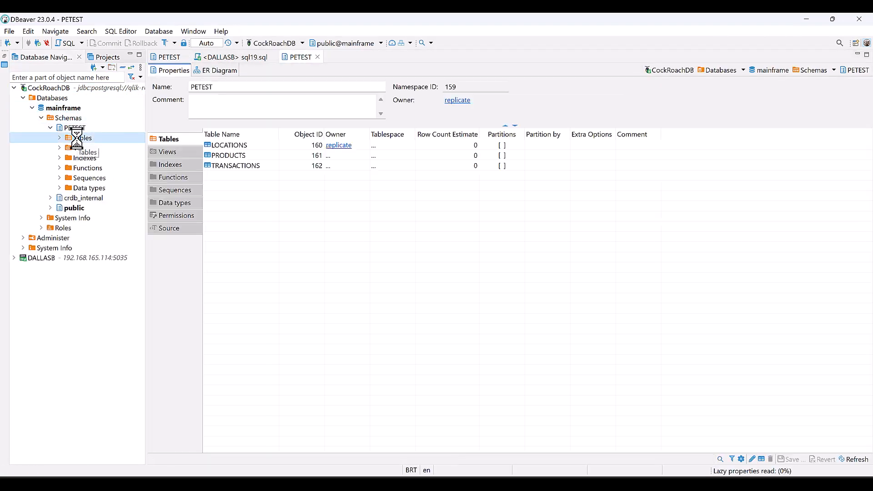
left_click(230, 169)
double_click(230, 168)
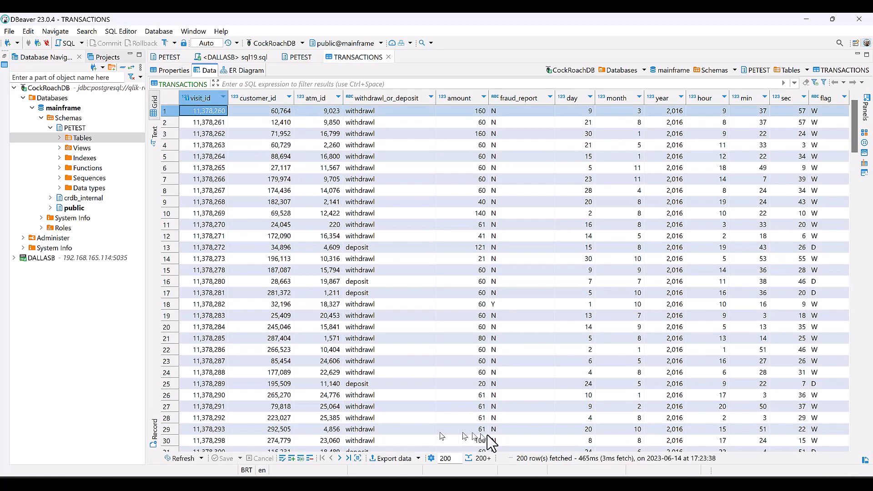
left_click(825, 98)
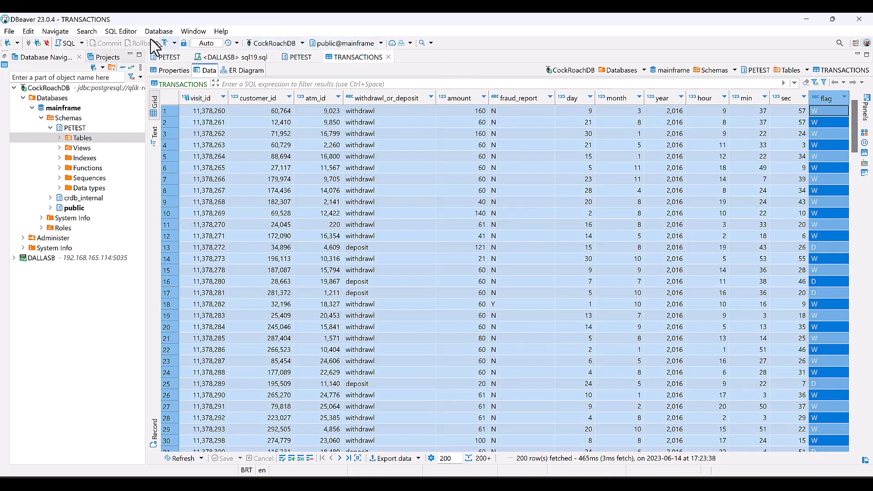
Step: Write select count(1) from mainframe."PETEST"."TRANSACTIONS" in a new CockroachDB SQL script
left_click(132, 32)
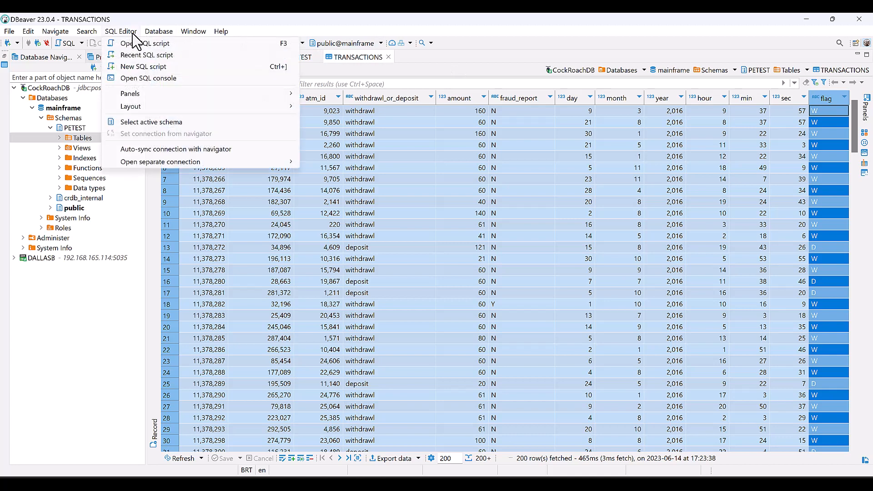
key("Escape")
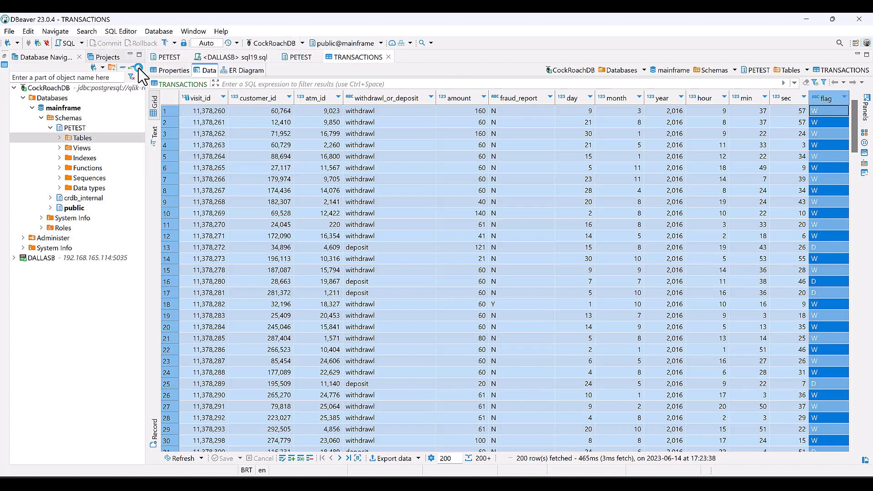
key("ctrl+bracketright")
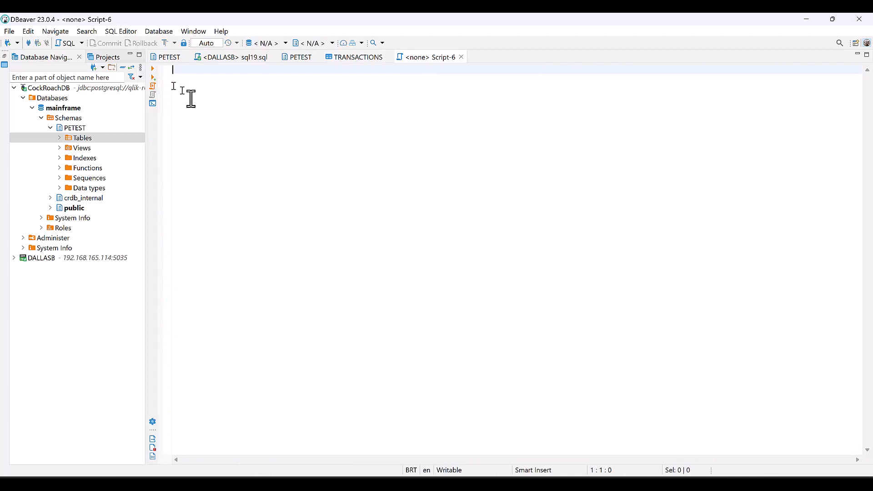
type("see")
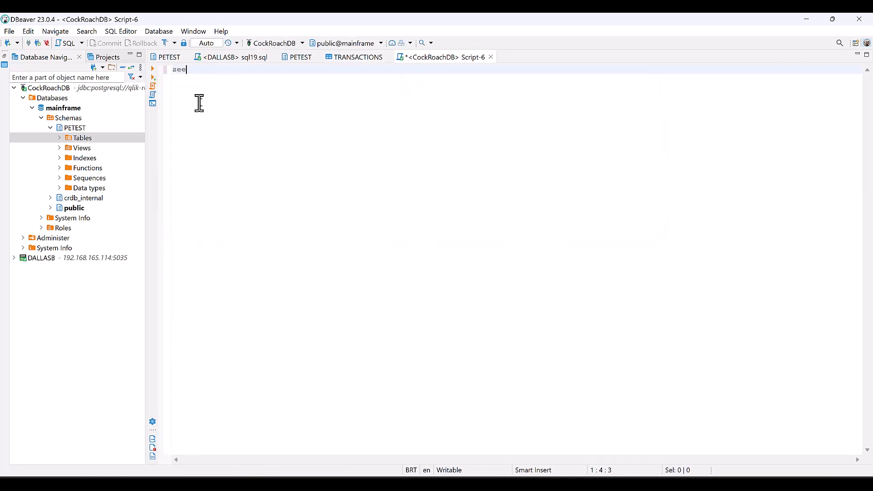
key("BackSpace")
type("lect count")
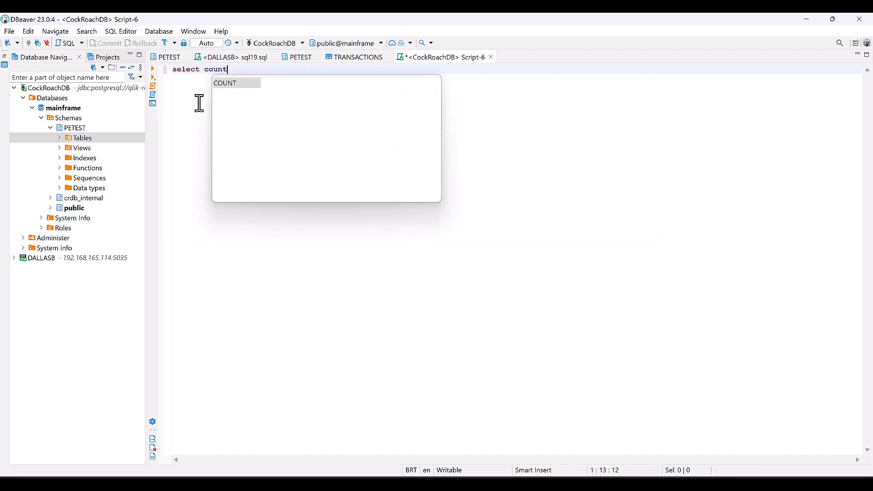
key("Return")
type("1)")
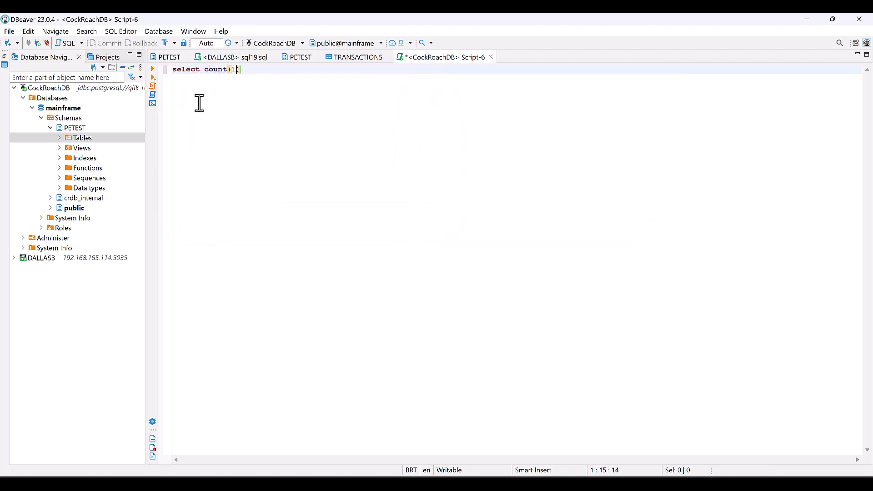
type(" from ma")
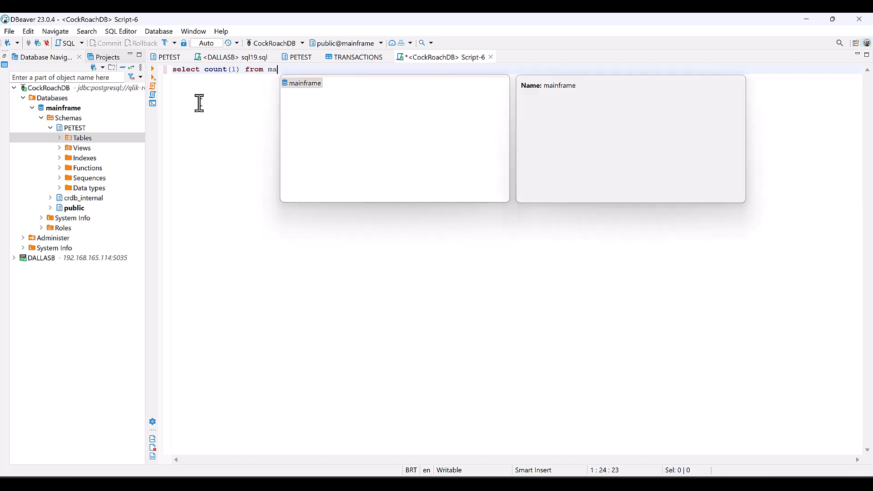
key("Return")
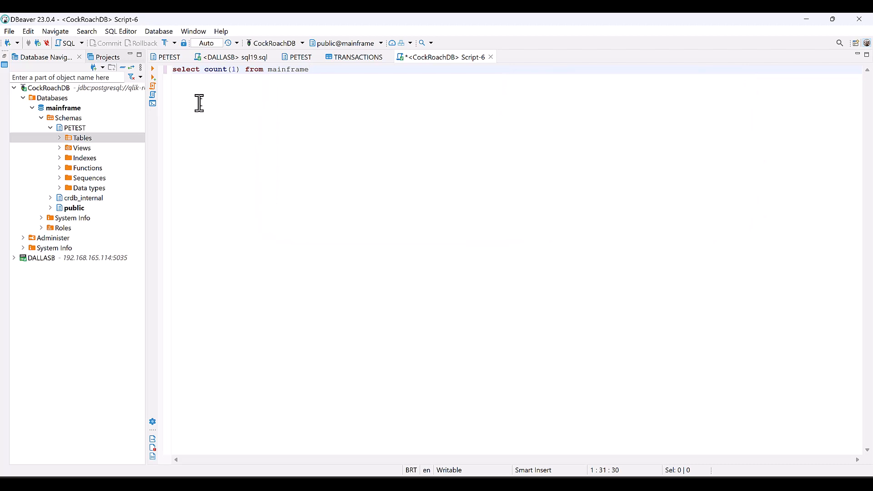
type(".")
key("Down")
key("Return")
type(".t")
key("Return")
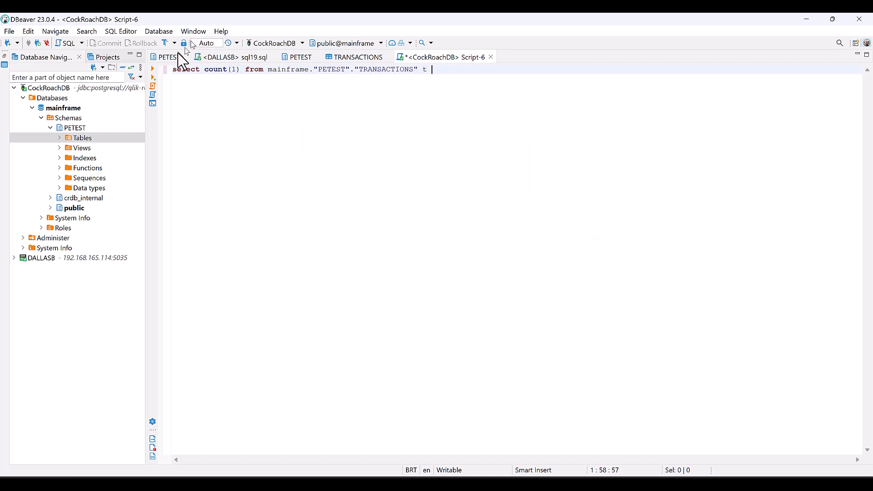
Step: Run the count query, which returns 12,946 rows
left_click(155, 69)
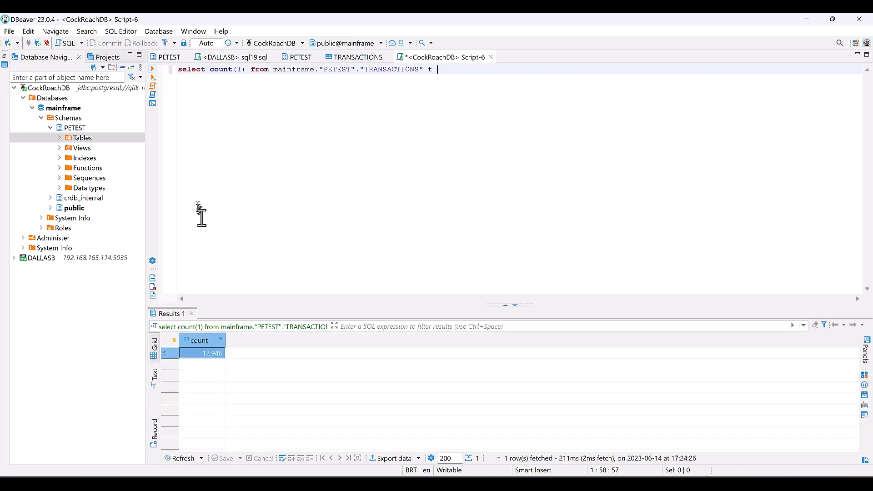
left_click(213, 353)
left_click(226, 239)
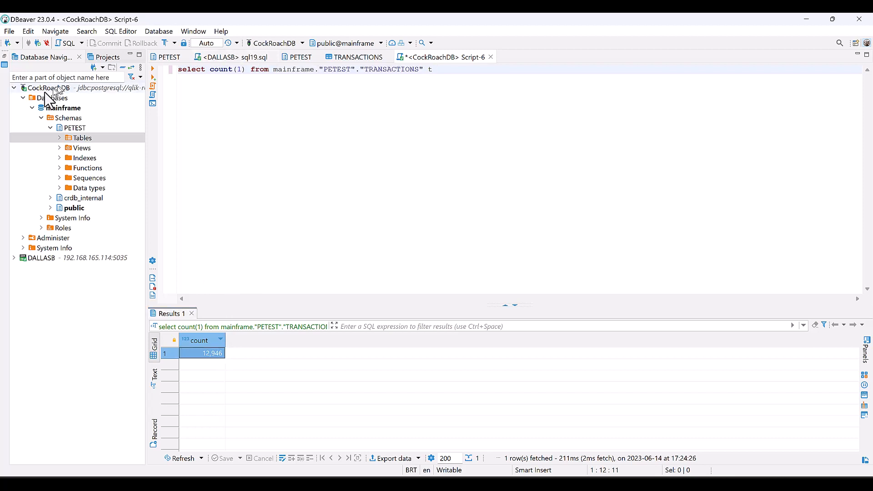
Step: Execute the sql19.sql insert/update/delete script on PETEST.TRANSACTIONS against the DALLASB DB2 source
double_click(26, 259)
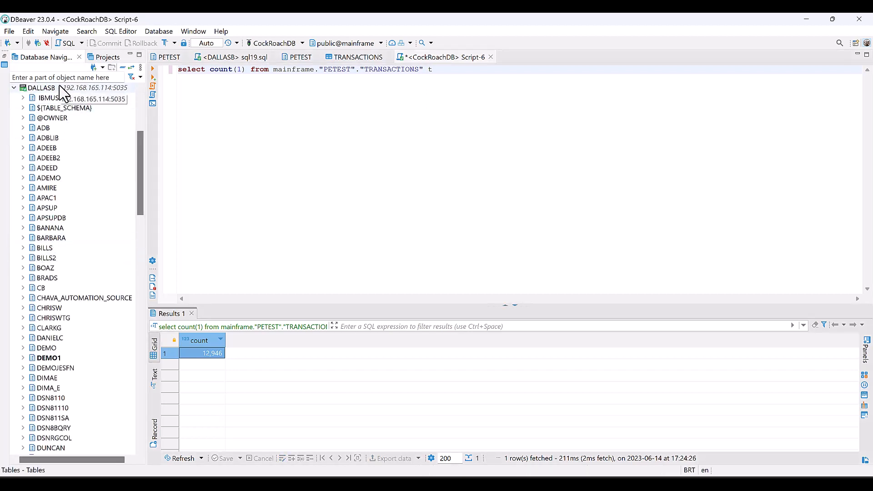
left_click(223, 58)
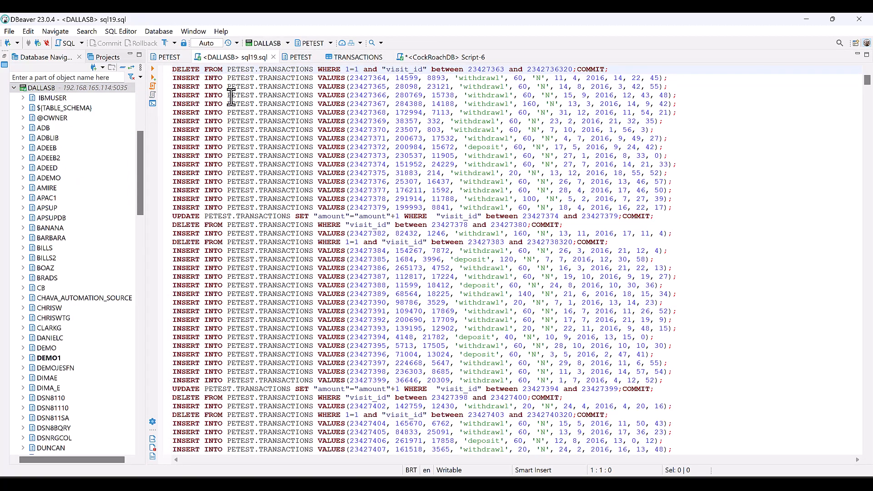
left_click(154, 86)
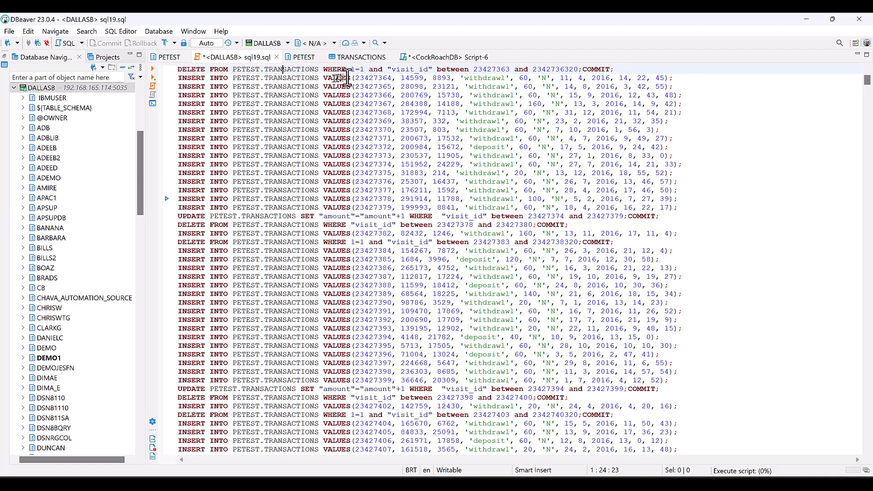
left_click(423, 58)
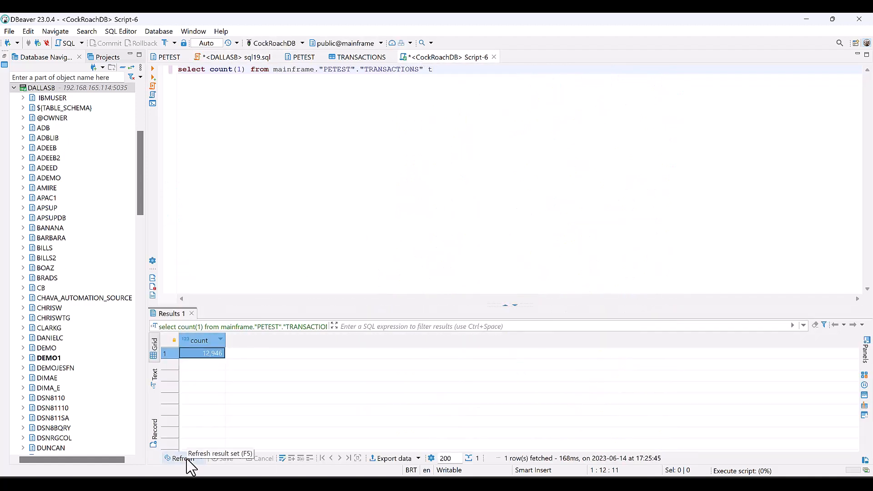
Step: Refresh the count query repeatedly, watching the TRANSACTIONS row count climb to 5,780
left_click(186, 458)
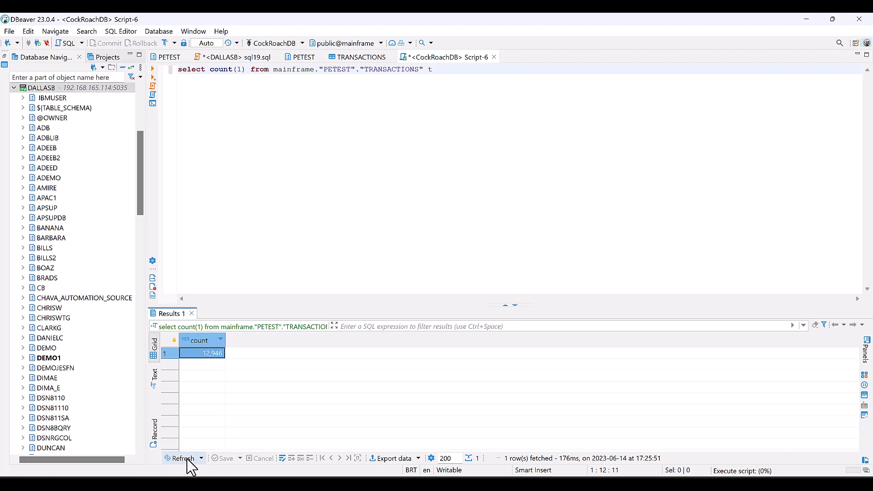
left_click(186, 459)
left_click(190, 458)
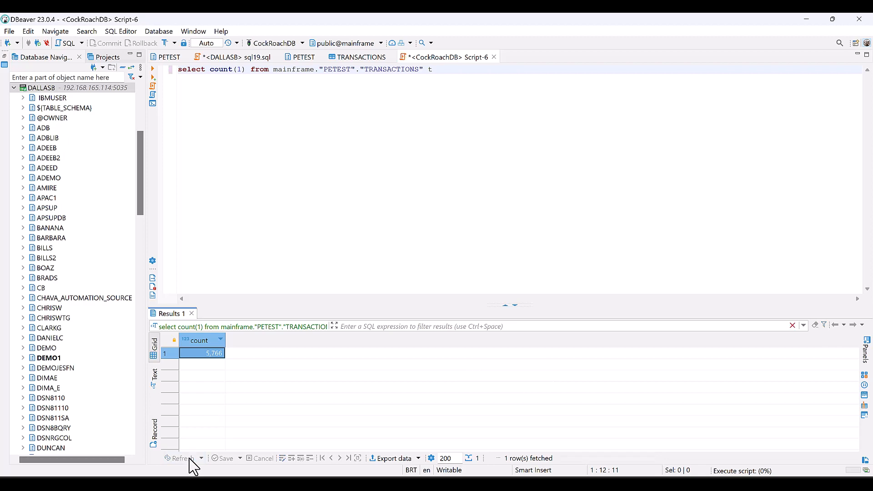
left_click(190, 459)
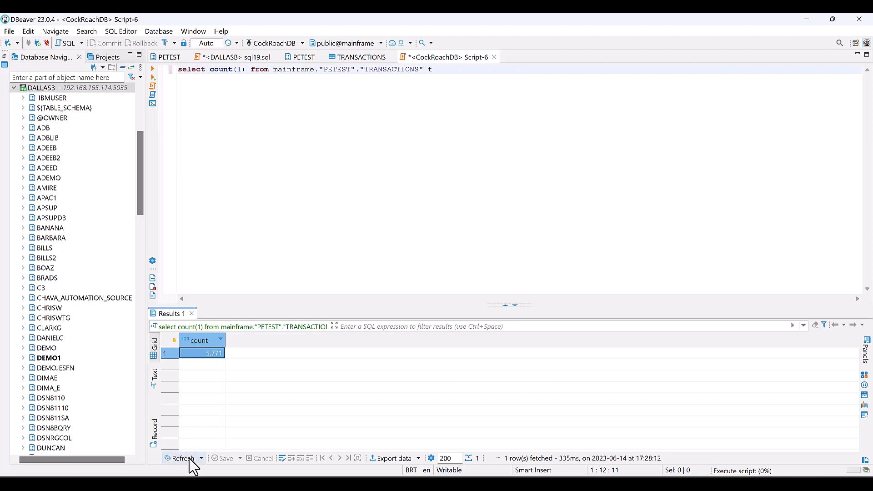
left_click(190, 459)
left_click(190, 459)
Step: In Replicate's CockroachDB task monitor, show the Change Processing applied-changes aggregate totals
mouse_move(483, 484)
left_click(516, 455)
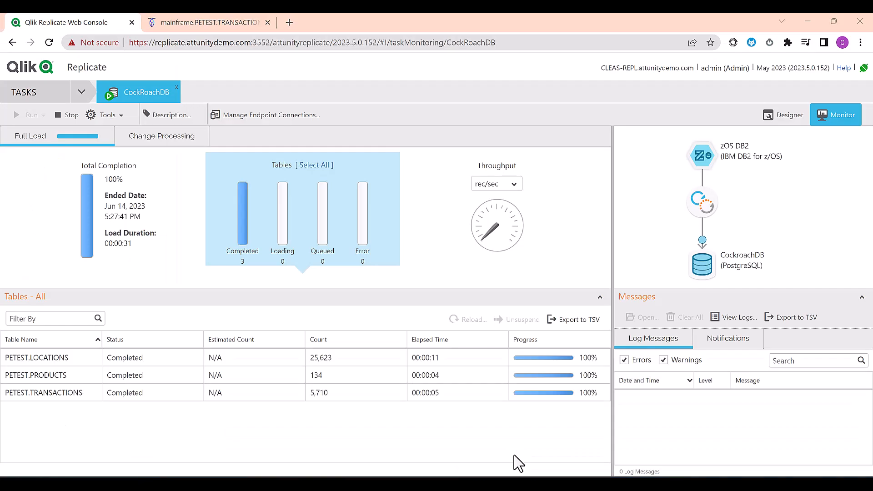
left_click(180, 144)
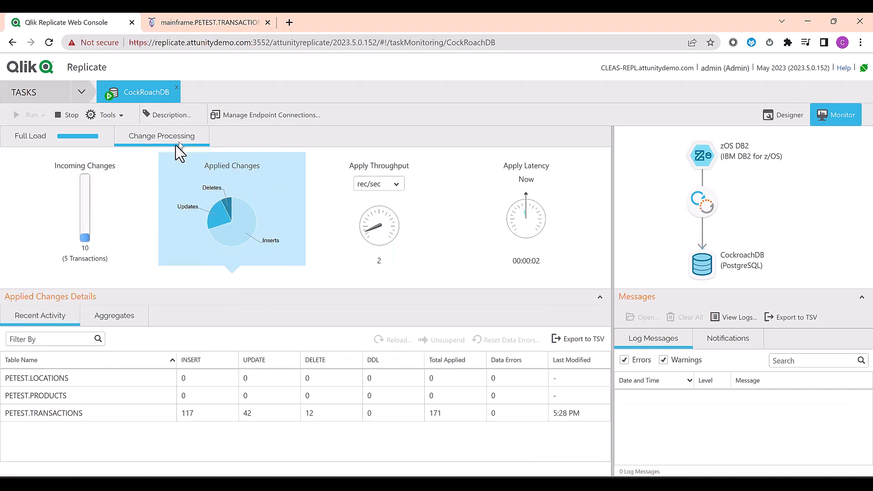
left_click(117, 209)
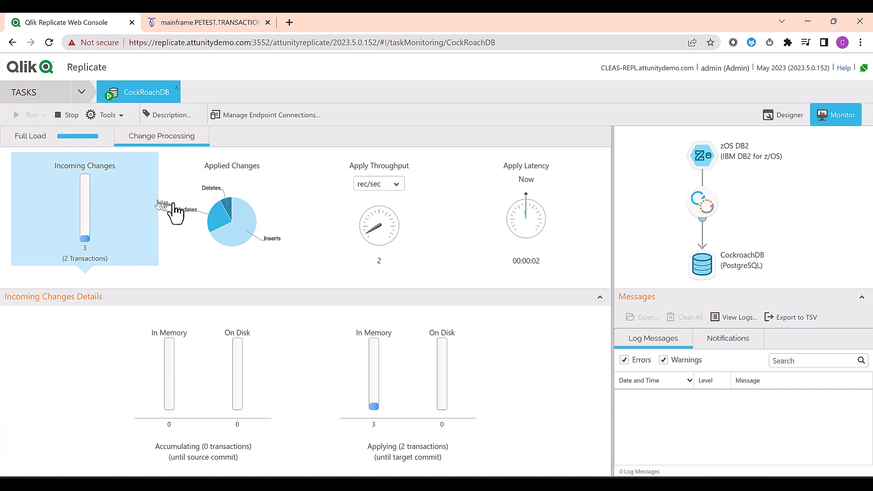
left_click(205, 215)
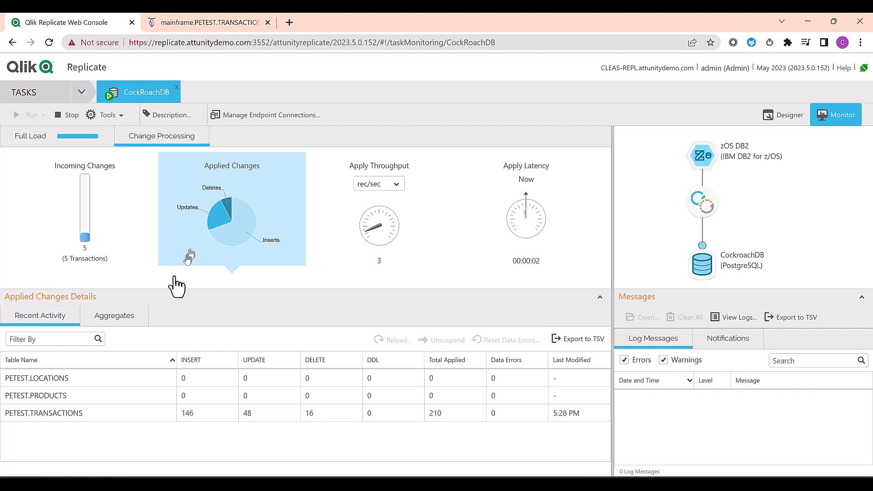
left_click(132, 318)
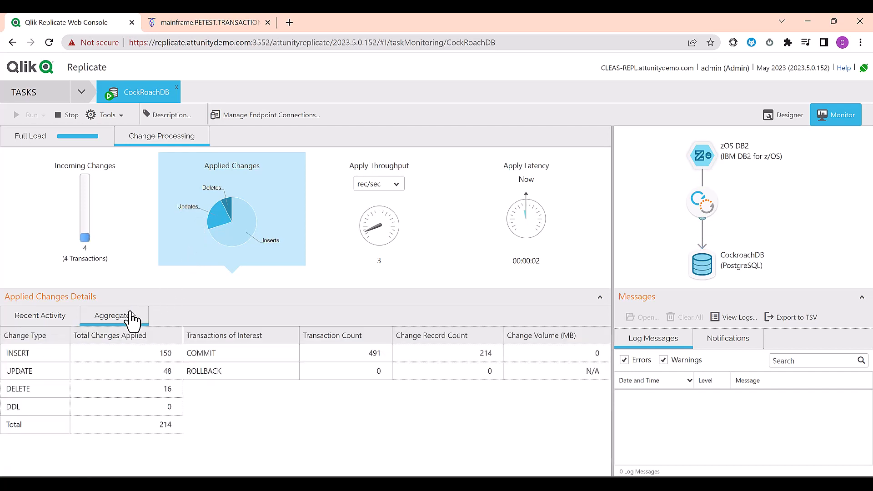